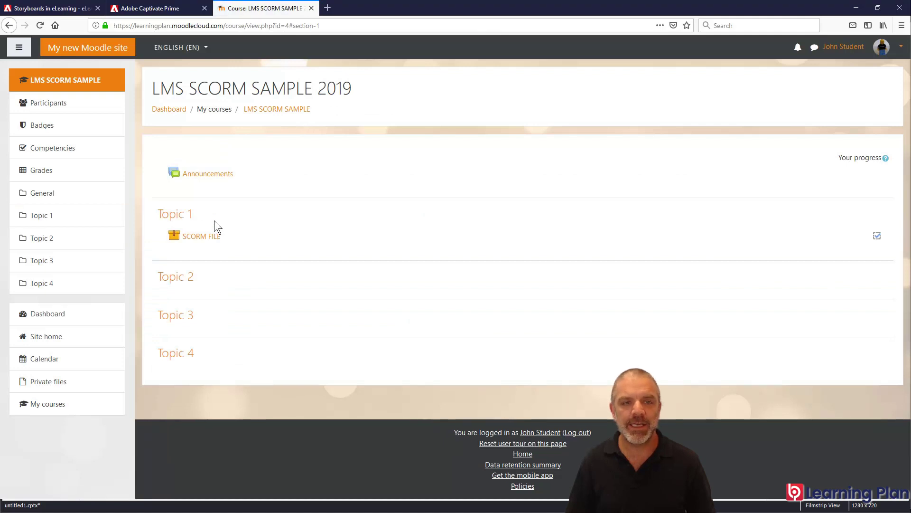
- View the SCORM FILE activity's attempt summary as the student, and open the same activity of LMS SCORM SAMPLE 2019 in the admin browser window
click(207, 237)
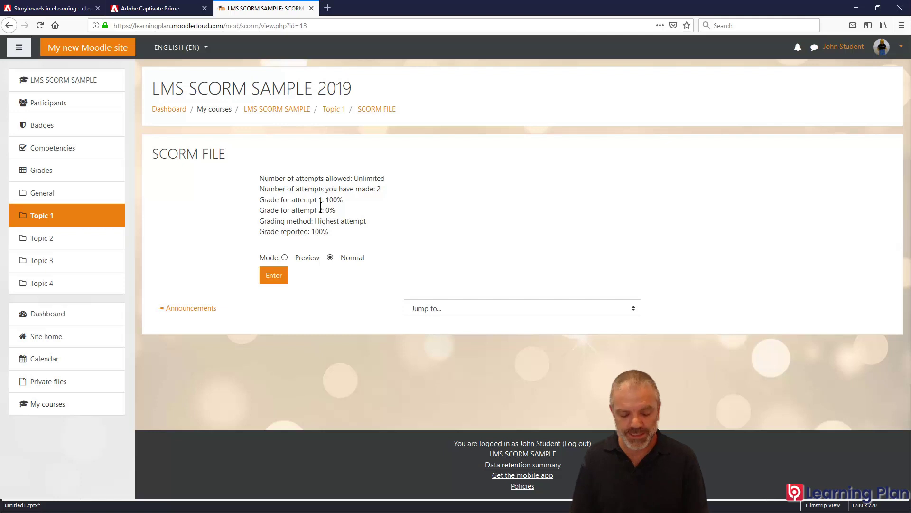
key(alt+Tab)
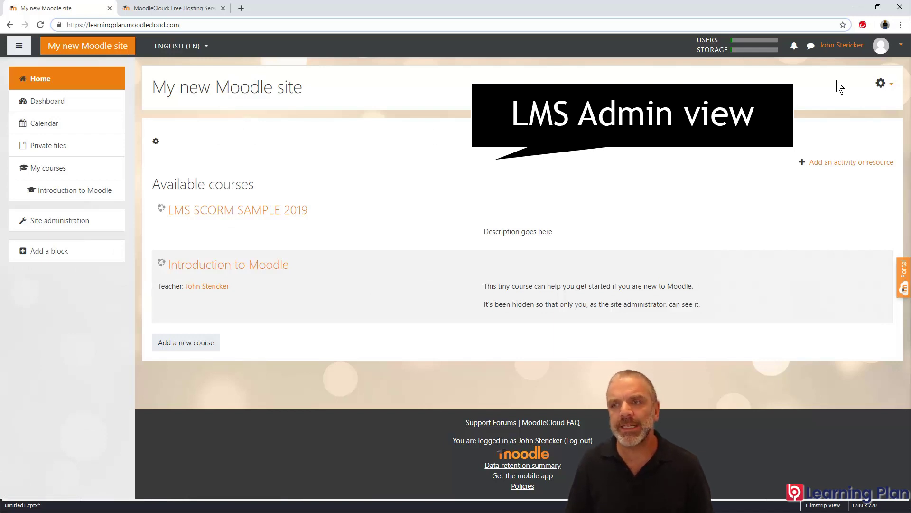
click(881, 84)
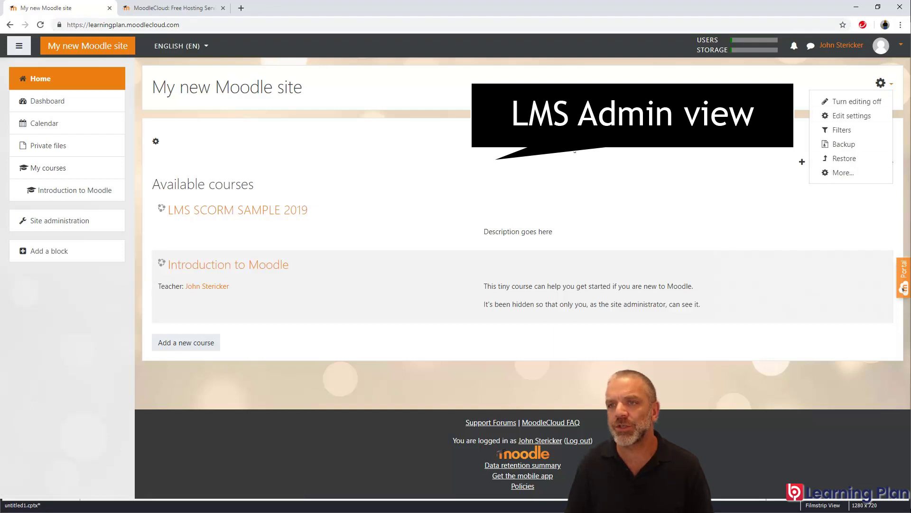
key(Escape)
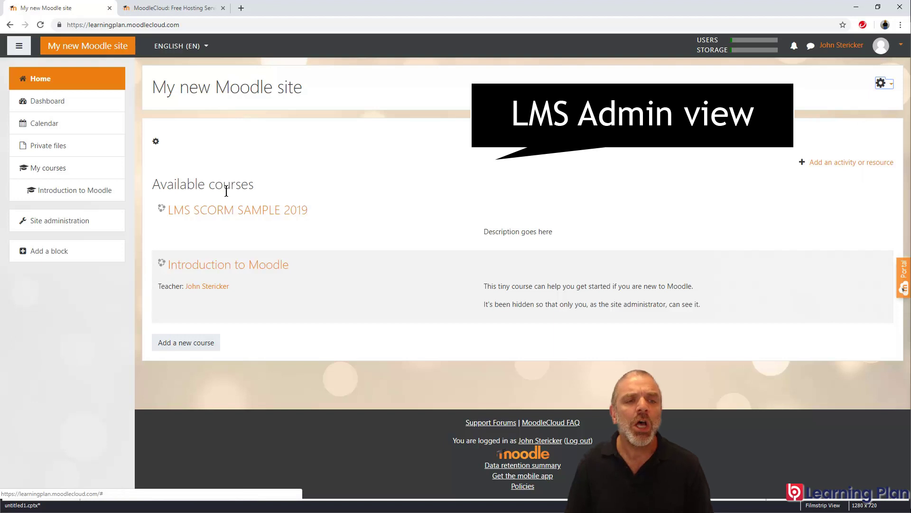
click(217, 212)
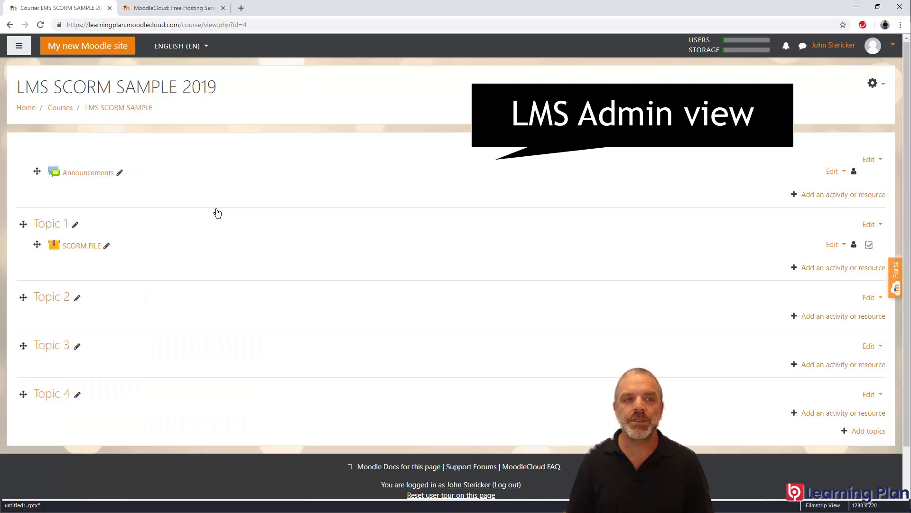
click(83, 247)
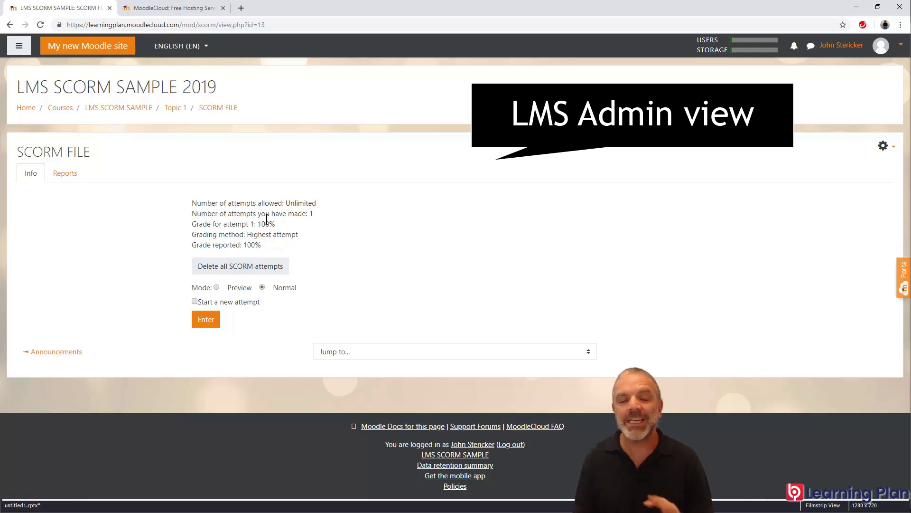
- Open the Interactions report of the SCORM FILE activity and bring its attempt table into view
click(72, 177)
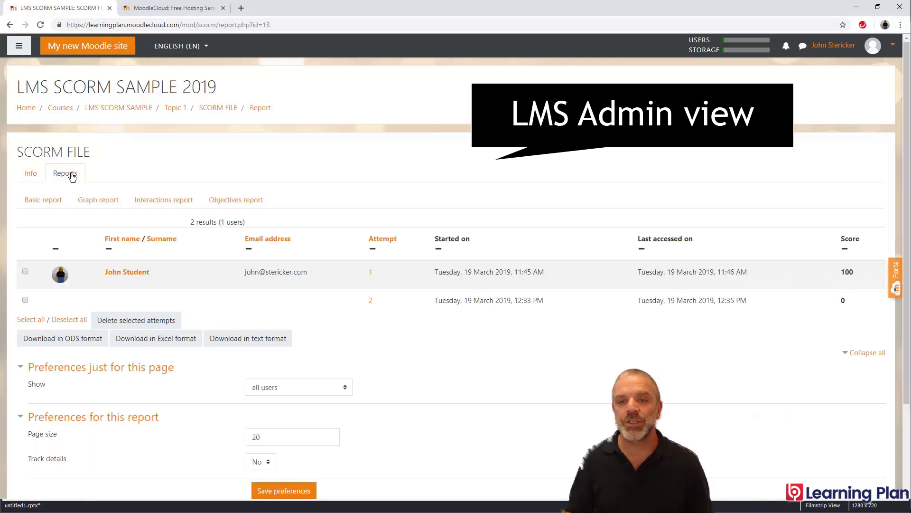
scroll(93, 187, down, 3)
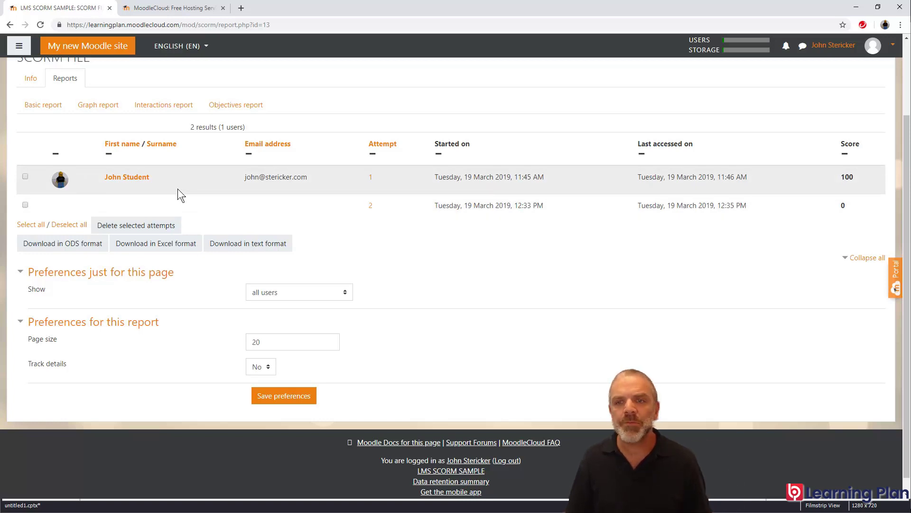
click(157, 109)
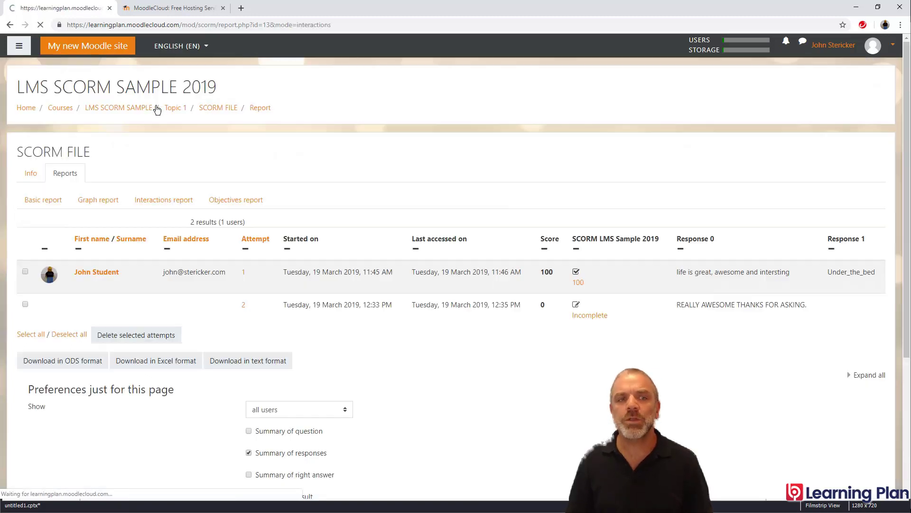
scroll(338, 201, down, 1)
scroll(338, 207, down, 2)
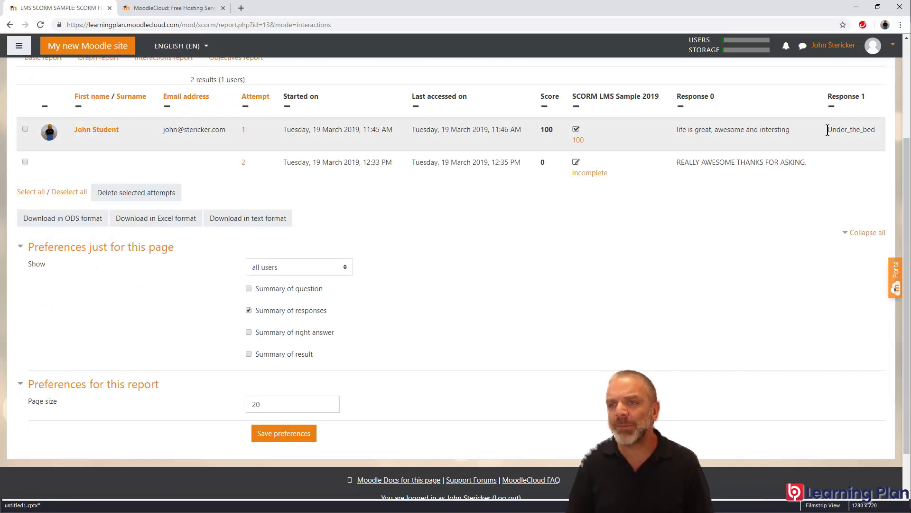
- Examine the Response 0 answers of both attempts and open the interaction details of attempt 1
drag(687, 130, 746, 135)
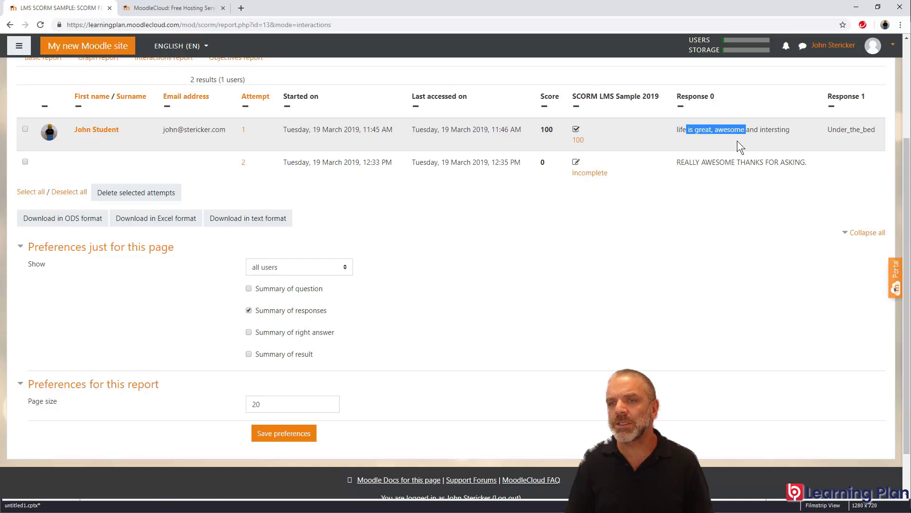
drag(676, 161, 809, 163)
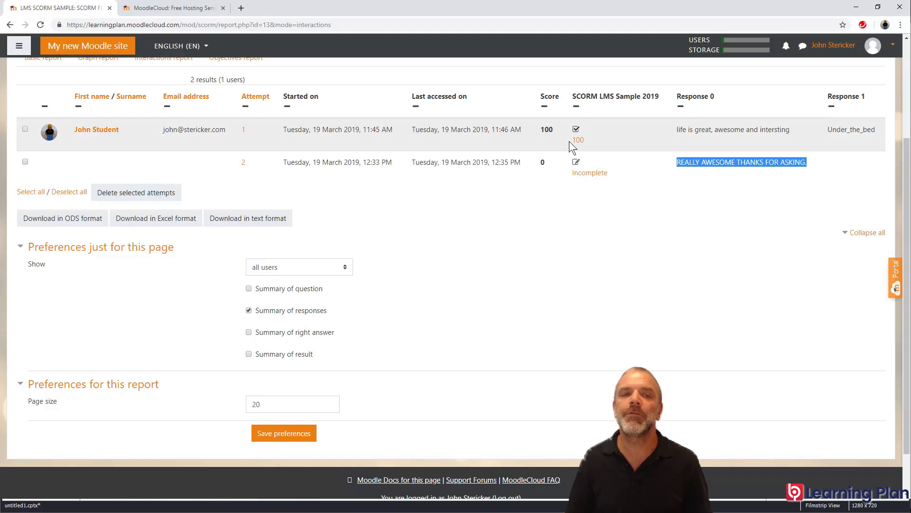
click(244, 131)
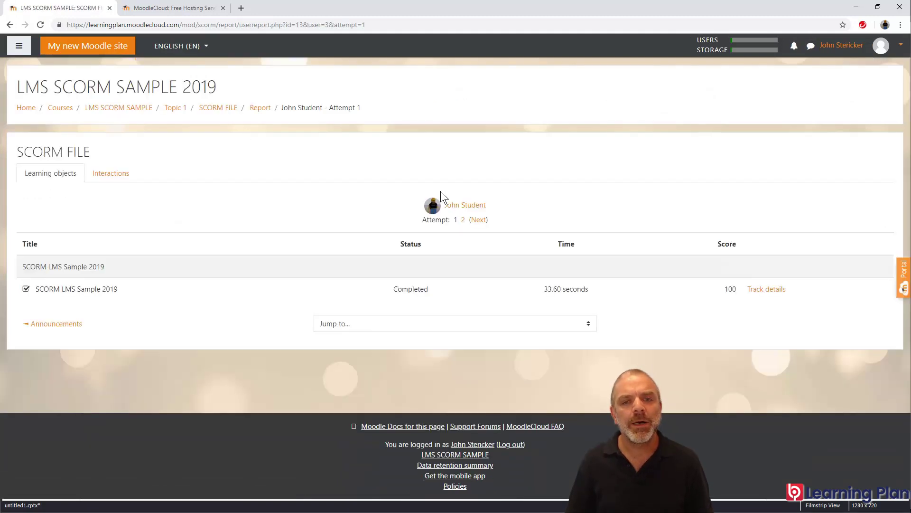
click(114, 171)
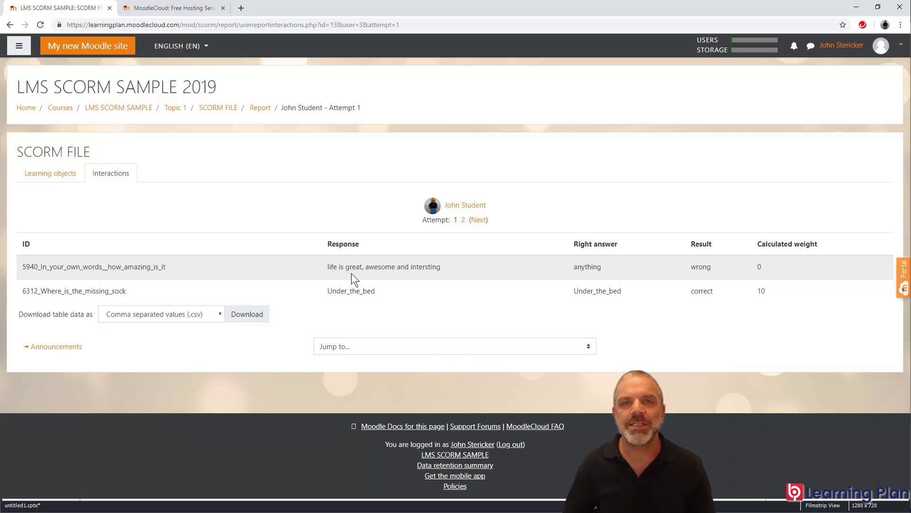
- Switch to the Adobe Captivate project untitled1.cptx and open the Short Answer question on slide 2
key(alt+Tab)
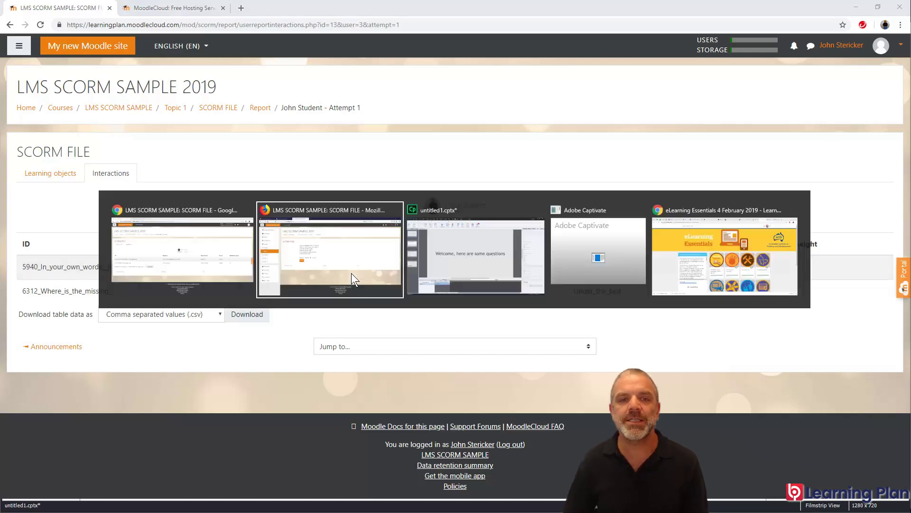
key(alt+Tab)
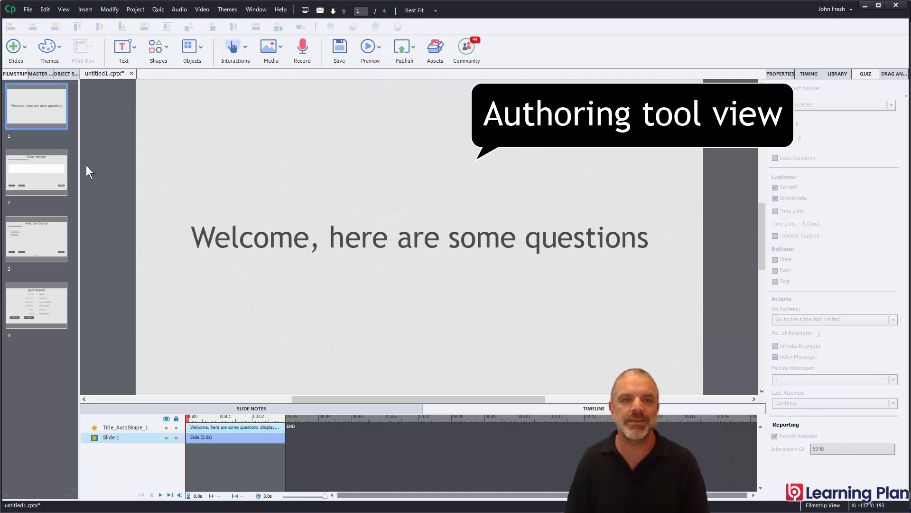
click(30, 168)
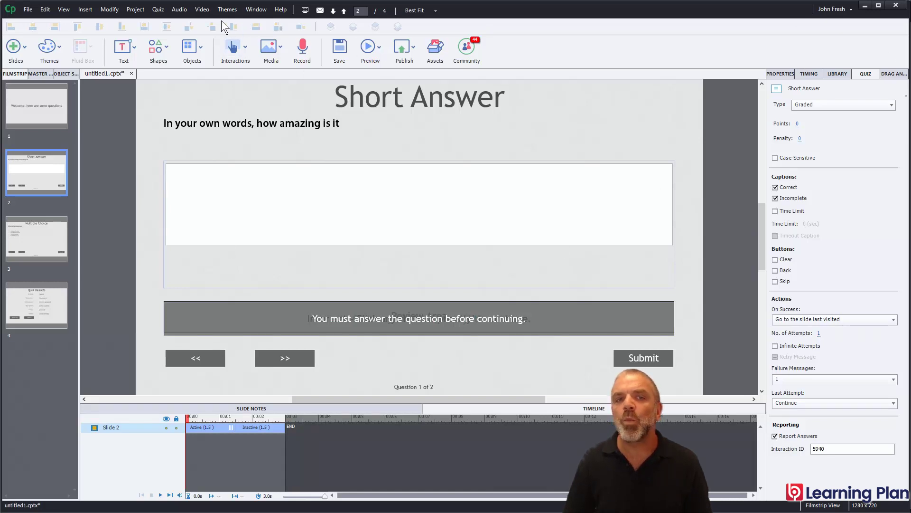
click(159, 10)
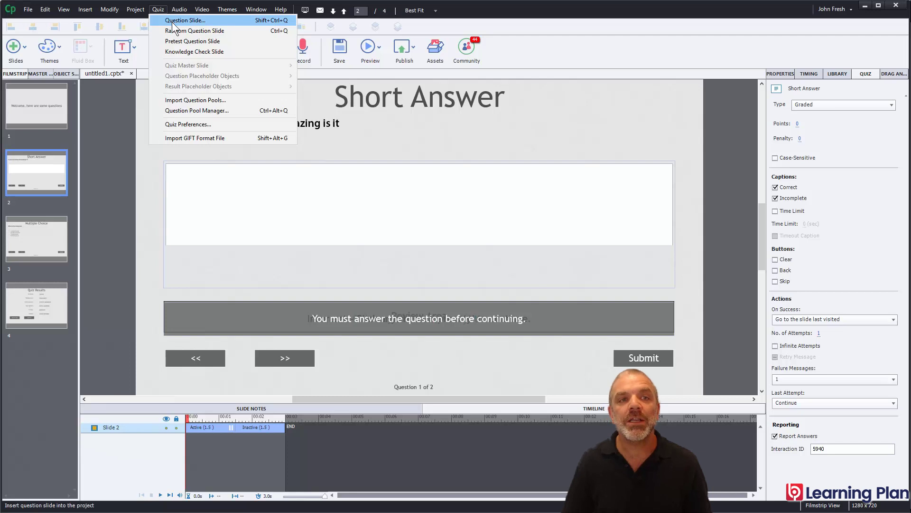
click(175, 22)
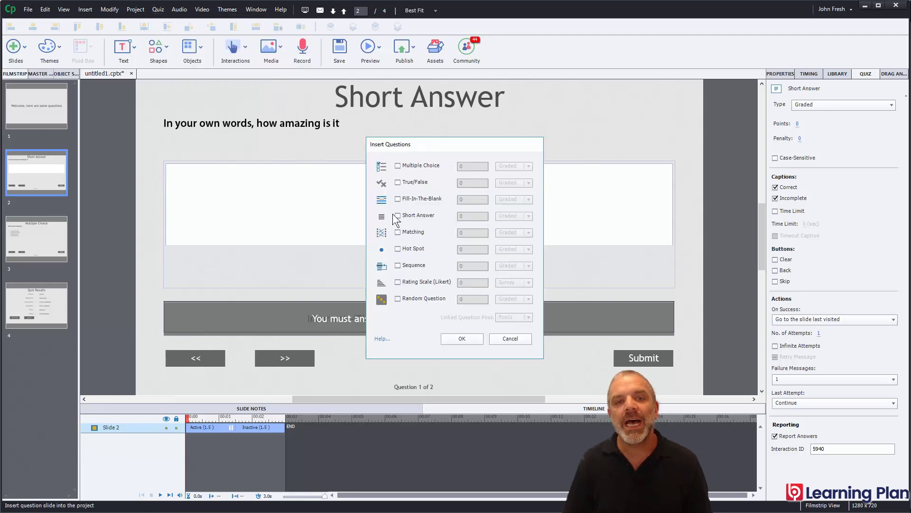
click(398, 215)
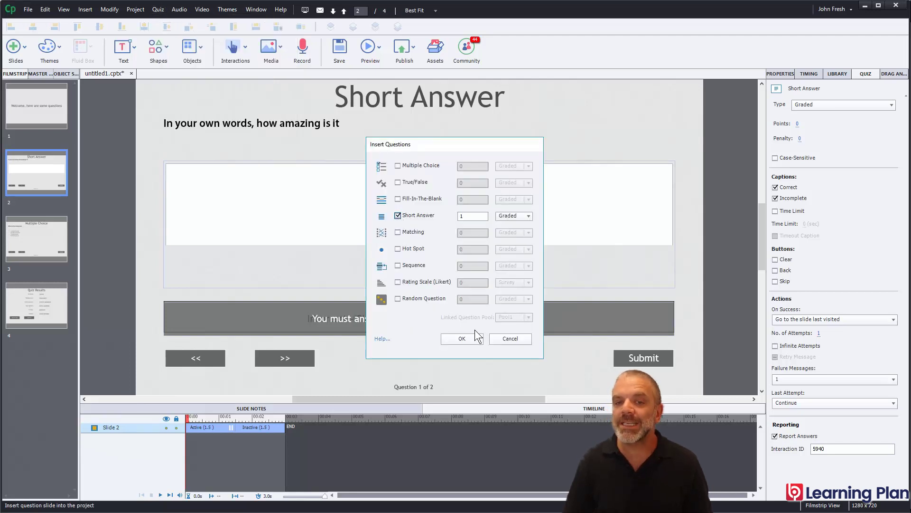
click(501, 338)
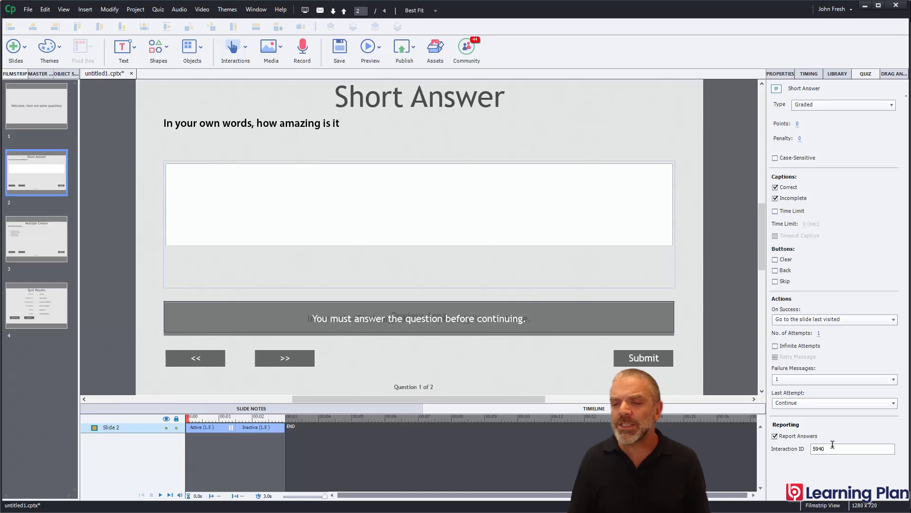
- Compare the Short Answer slide's Interaction ID with the ID number and question text in the Moodle interactions table
drag(832, 443, 817, 446)
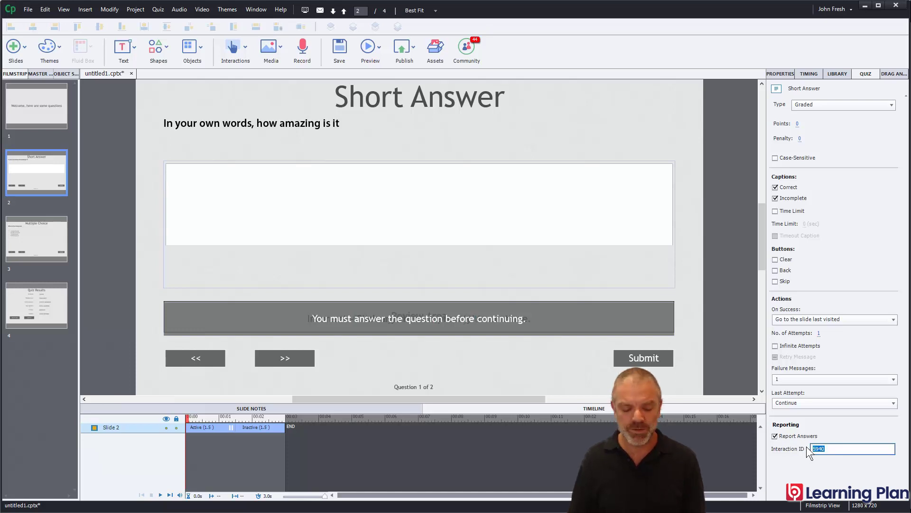
key(alt+Tab)
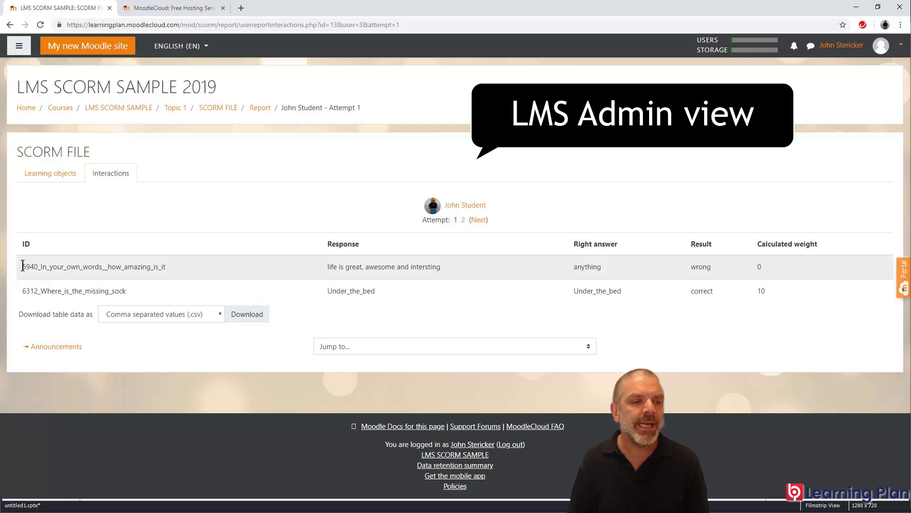
drag(27, 267, 38, 267)
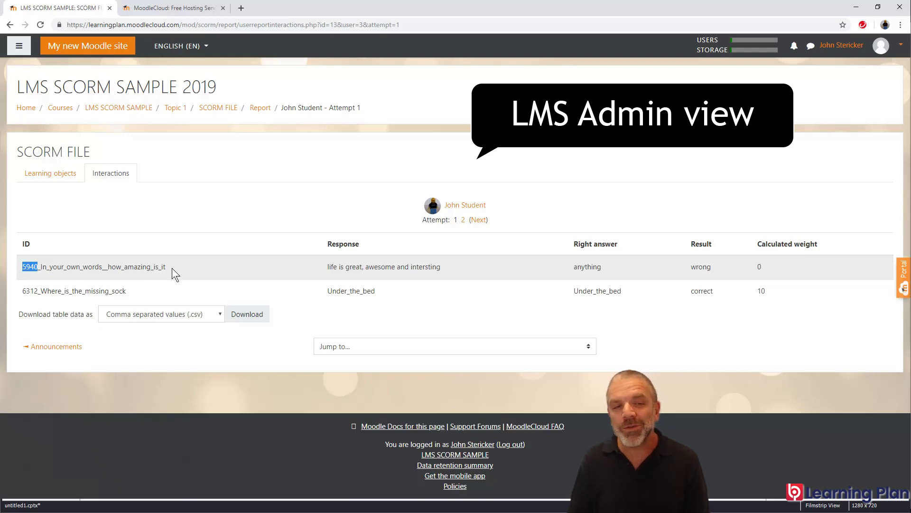
drag(170, 268, 47, 265)
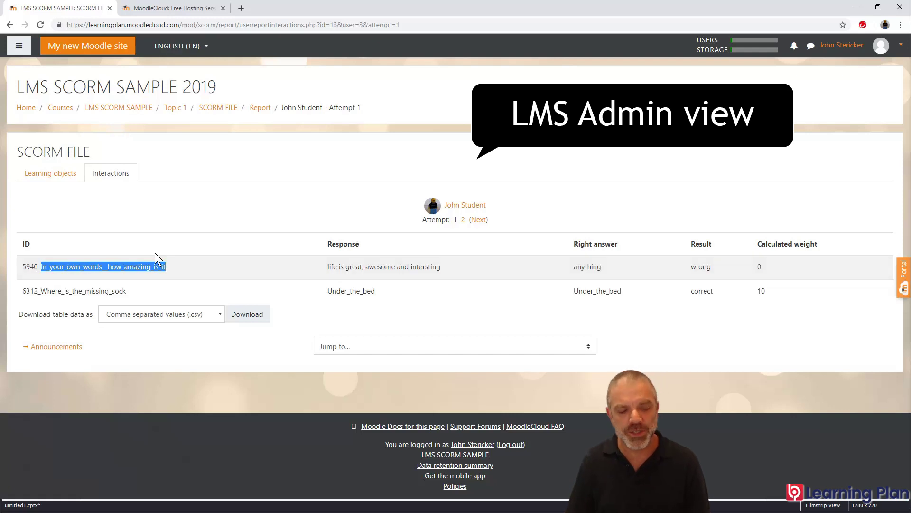
- Switch back to Adobe Captivate and select the Multiple Choice question on slide 3
key(alt+Tab)
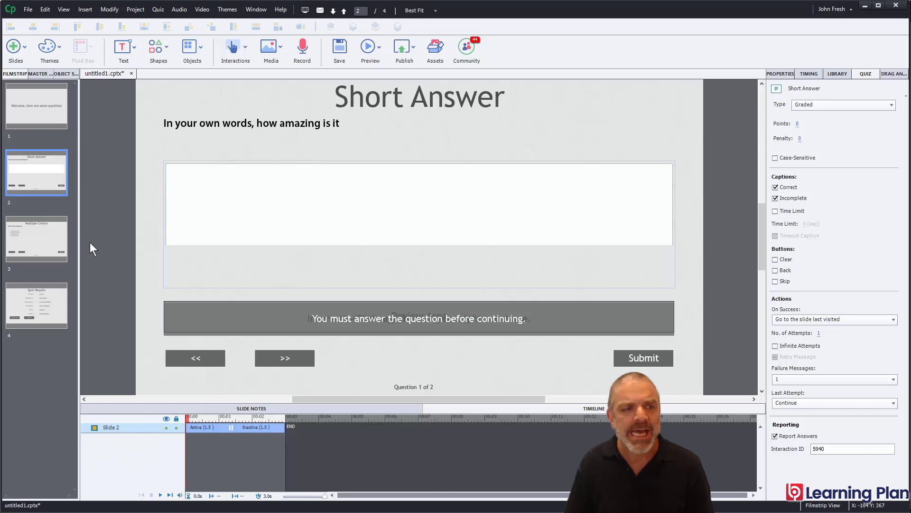
click(43, 237)
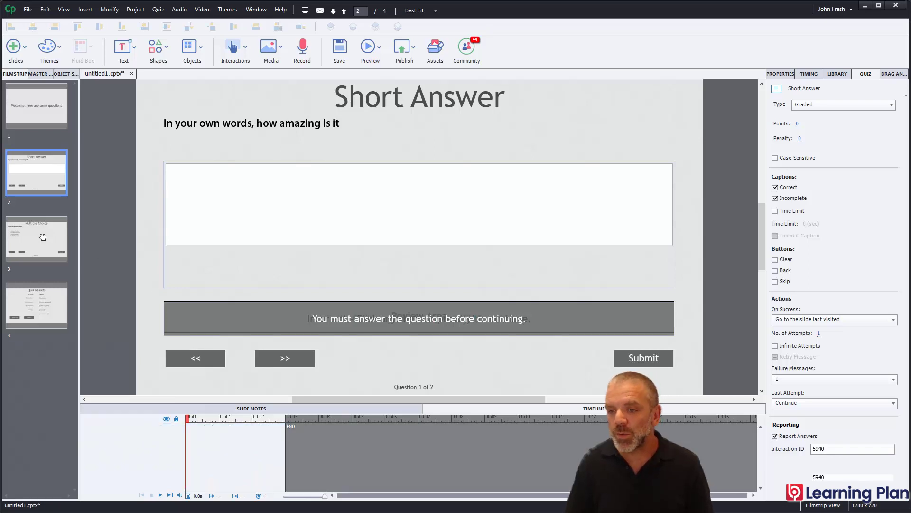
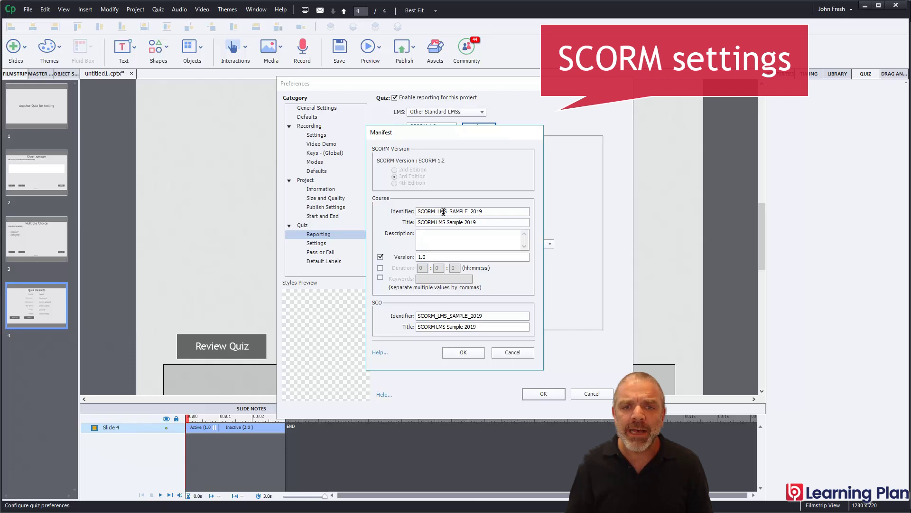
- Examine the course identifier, course title and SCO title in the SCORM manifest settings
drag(498, 212, 405, 212)
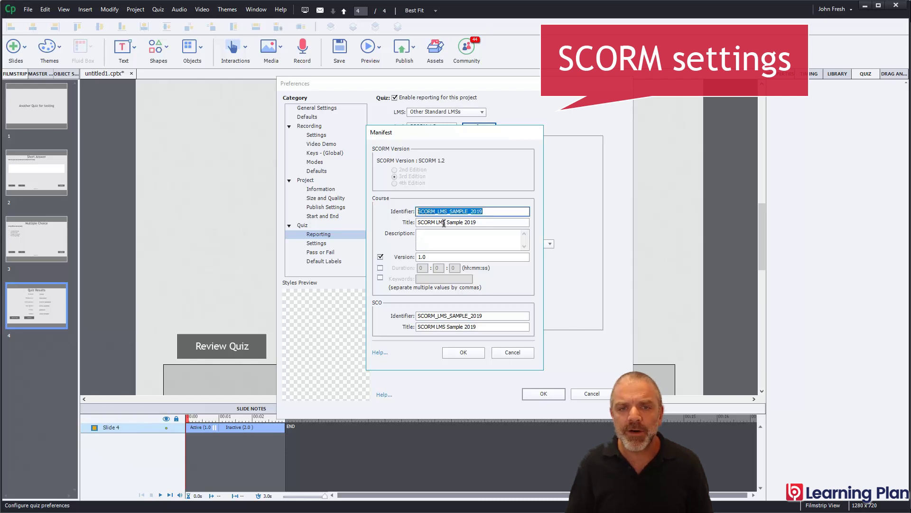
drag(482, 222, 380, 224)
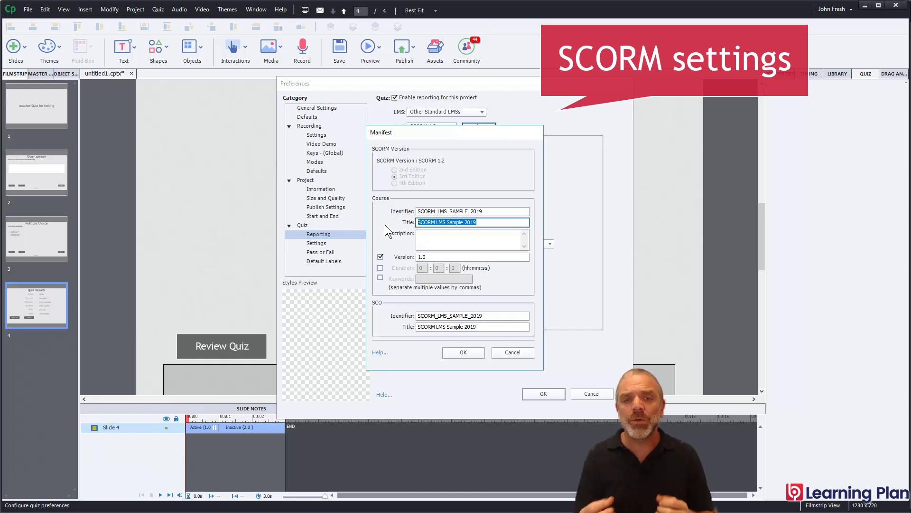
click(488, 221)
drag(485, 221, 382, 222)
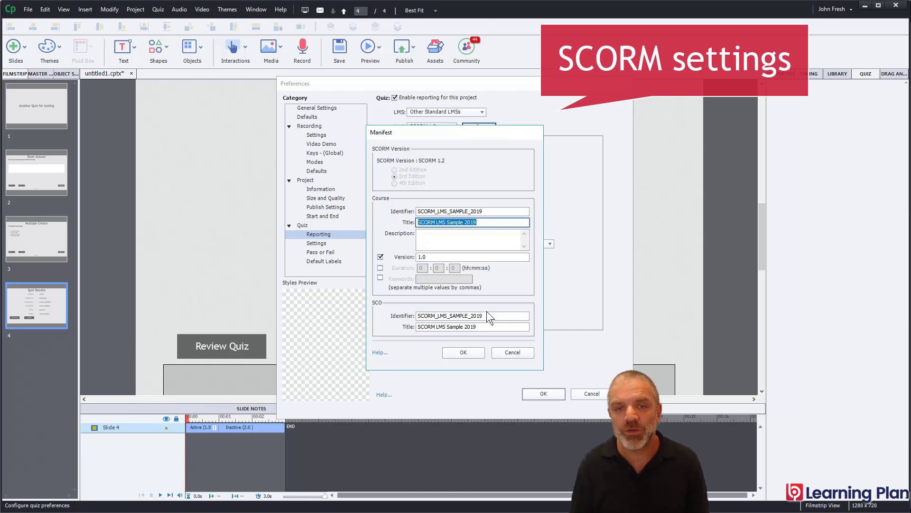
drag(482, 328, 413, 327)
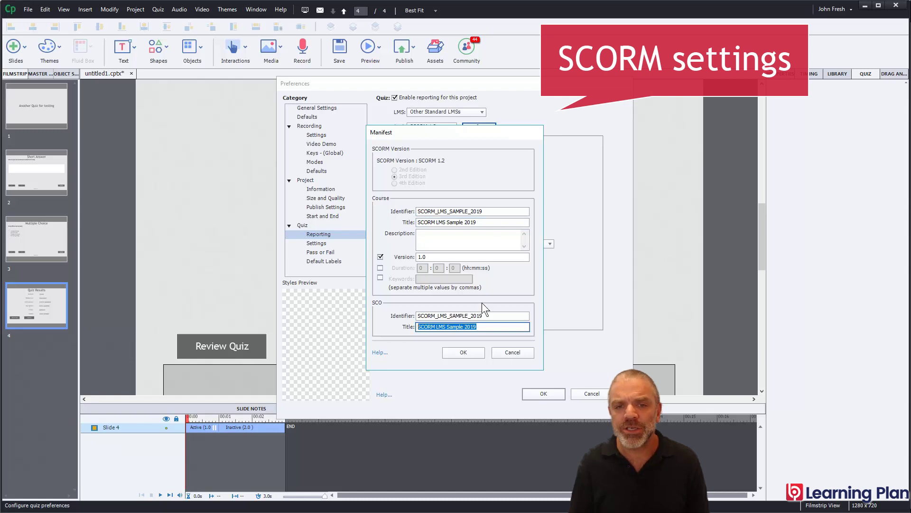
- Prefix both the course and SCO identifiers with ACME_ so each reads ACME_SCORM_LMS_SAMPLE_2019
drag(487, 211, 417, 211)
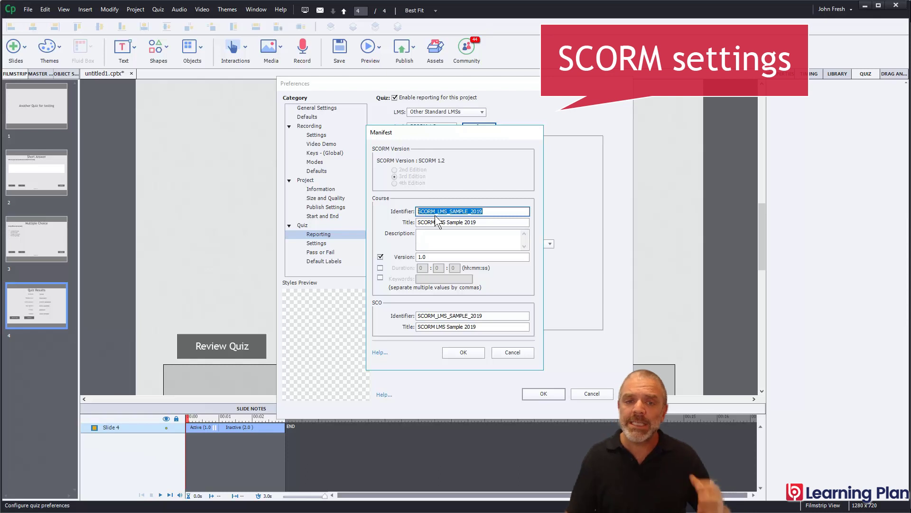
click(417, 210)
text(ACME_)
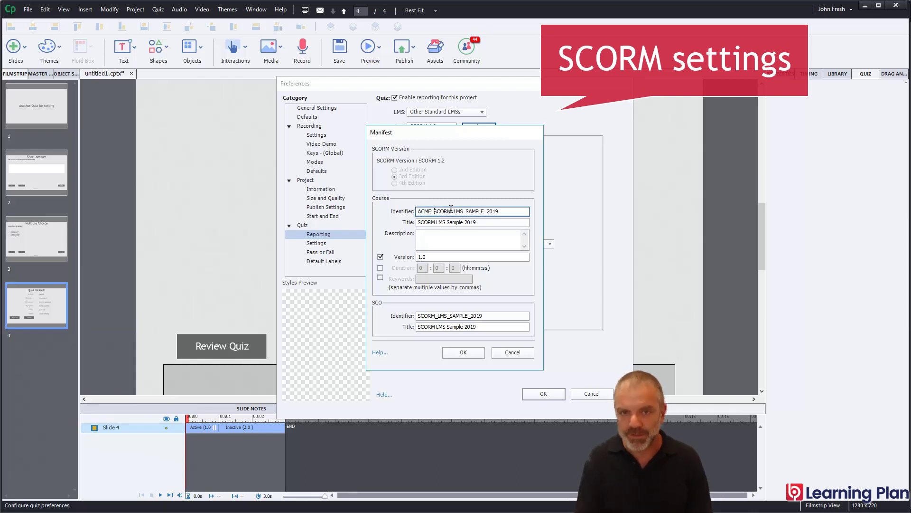
click(418, 315)
text(ACME_)
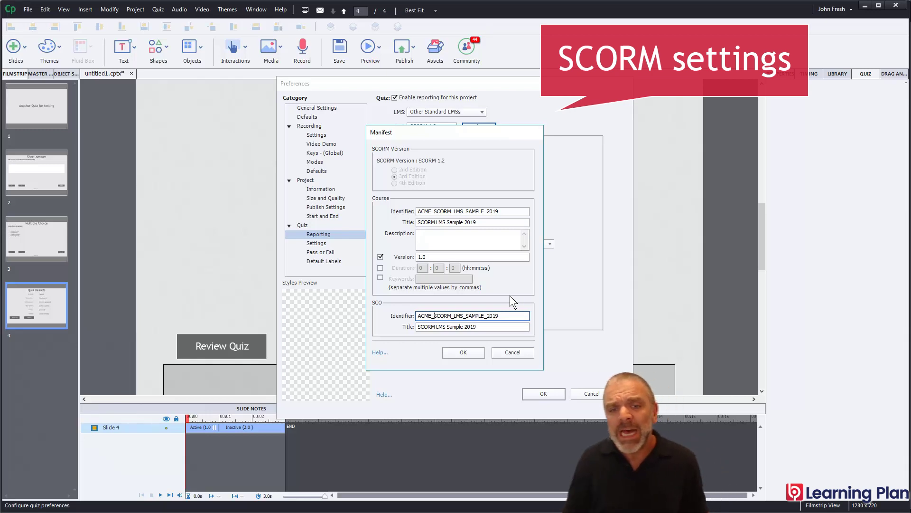
- Set both the course title and the SCO title to SCORM LMS Sample 2020 and accept the manifest settings
click(485, 221)
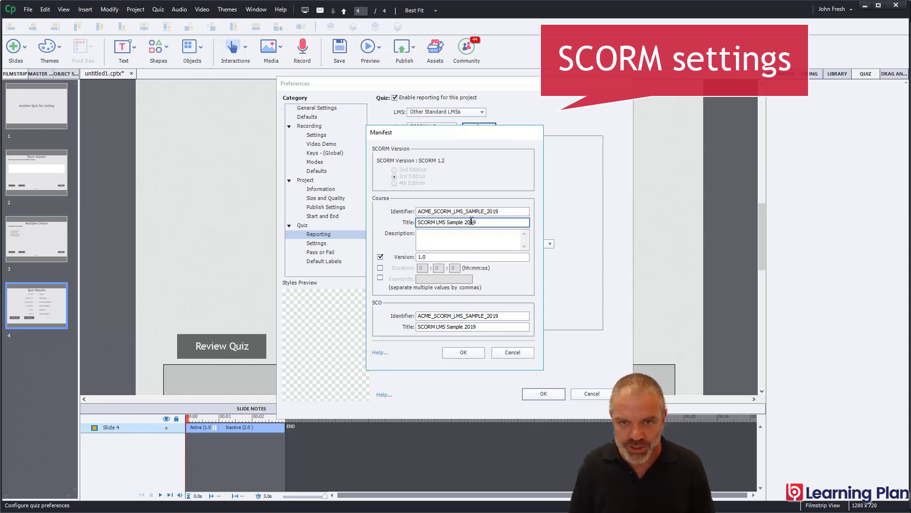
key(BackSpace)
key(BackSpace)
text(20)
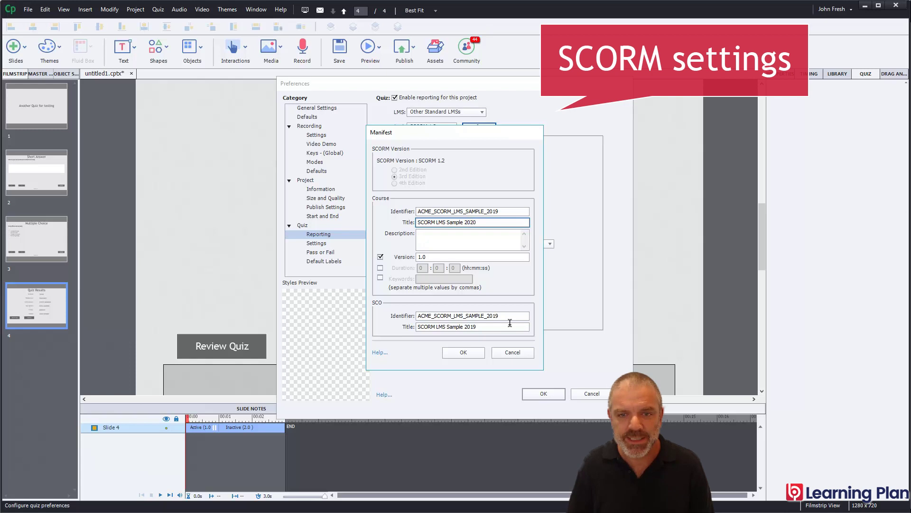
drag(470, 326, 573, 319)
text(20)
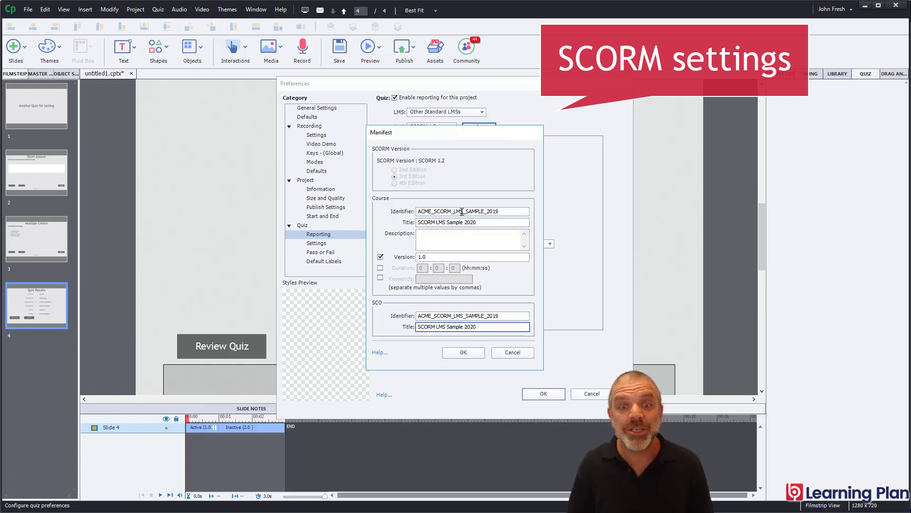
click(463, 352)
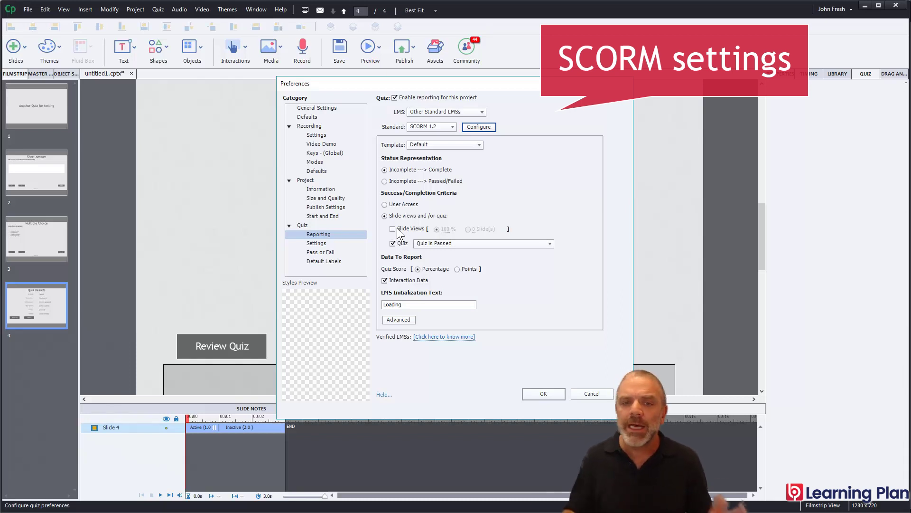
- Set the quiz's passing threshold to 80% of total points and save the preferences
click(325, 243)
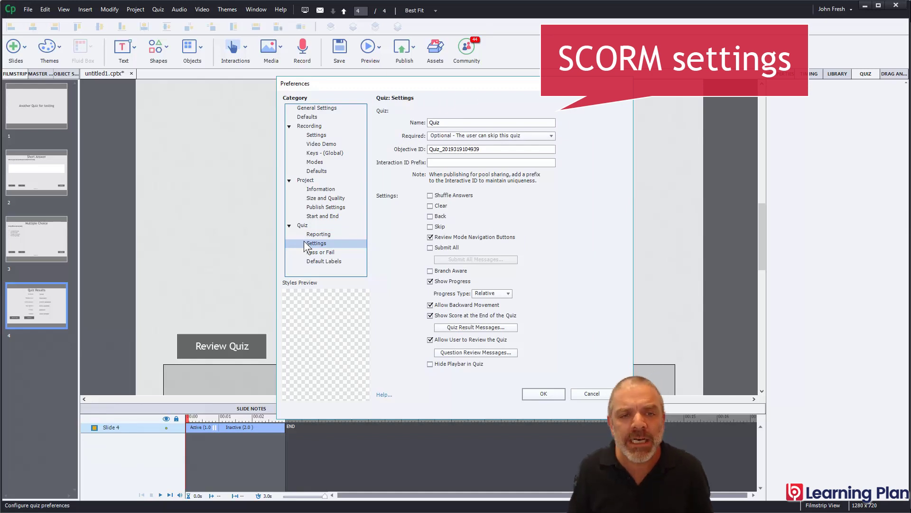
click(316, 252)
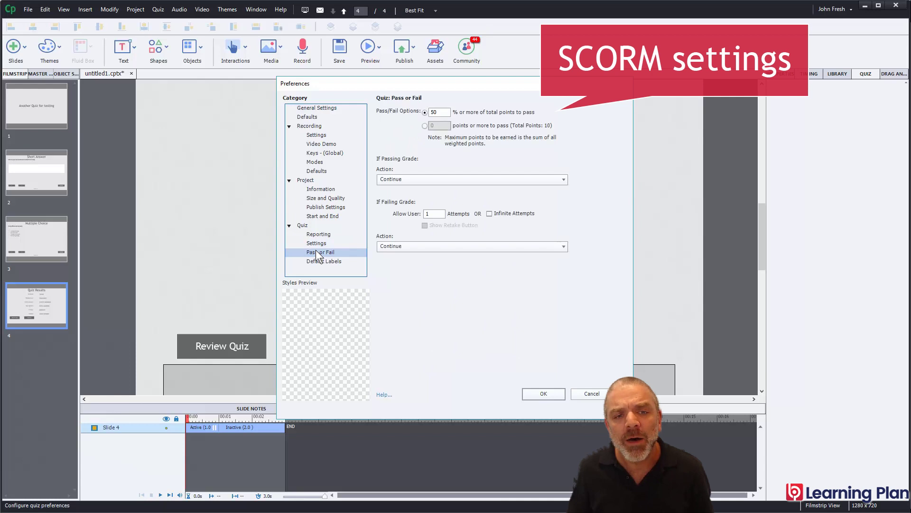
double_click(435, 113)
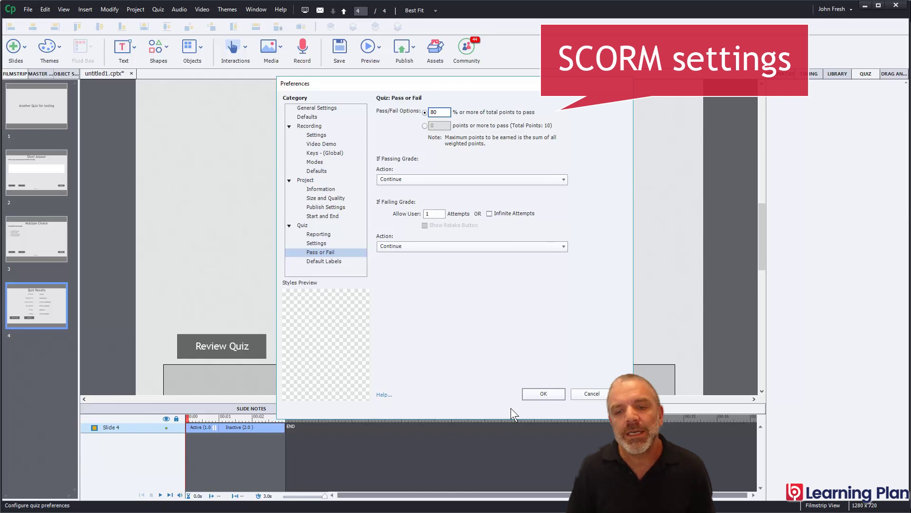
click(543, 394)
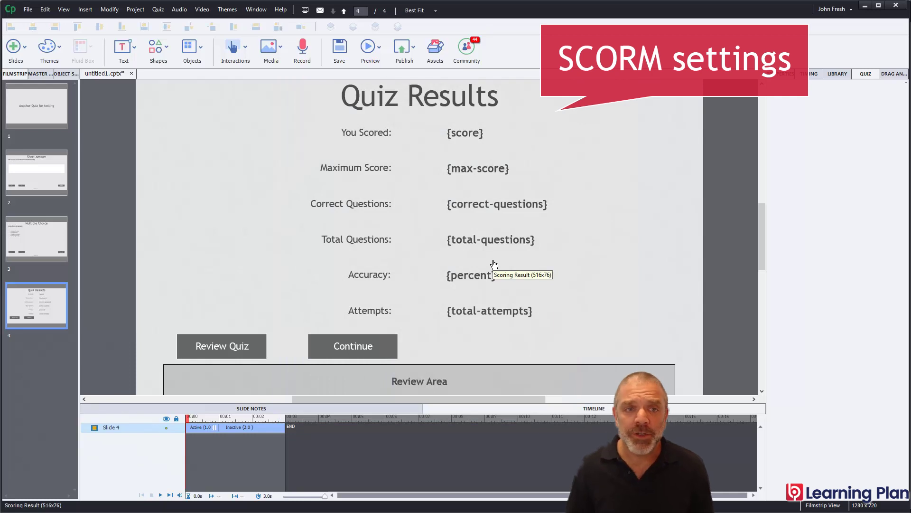
- Review the quiz reporting settings and the SCORM 1.2 manifest's identifiers and titles
click(161, 10)
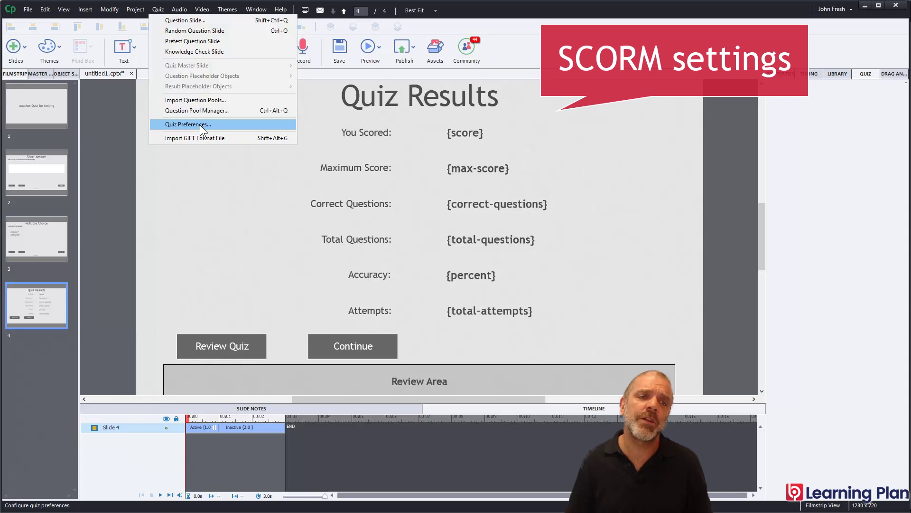
click(181, 123)
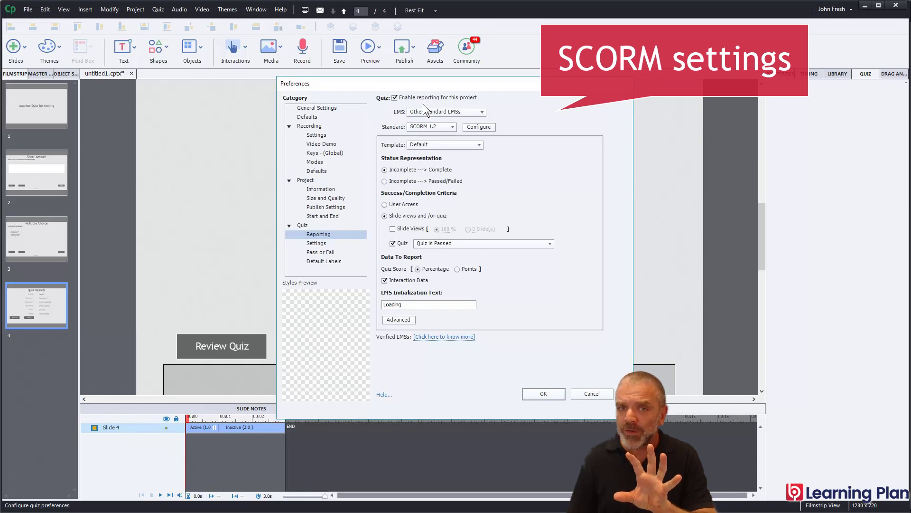
click(477, 126)
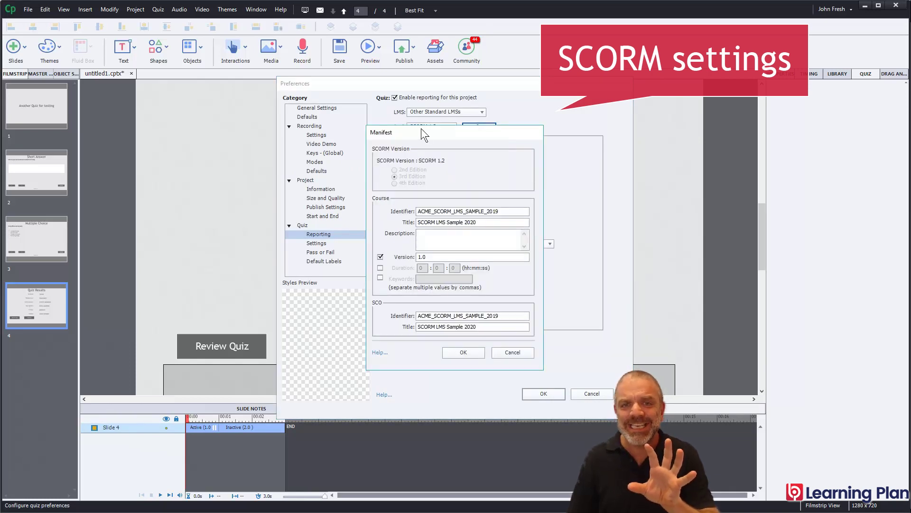
drag(421, 129, 437, 157)
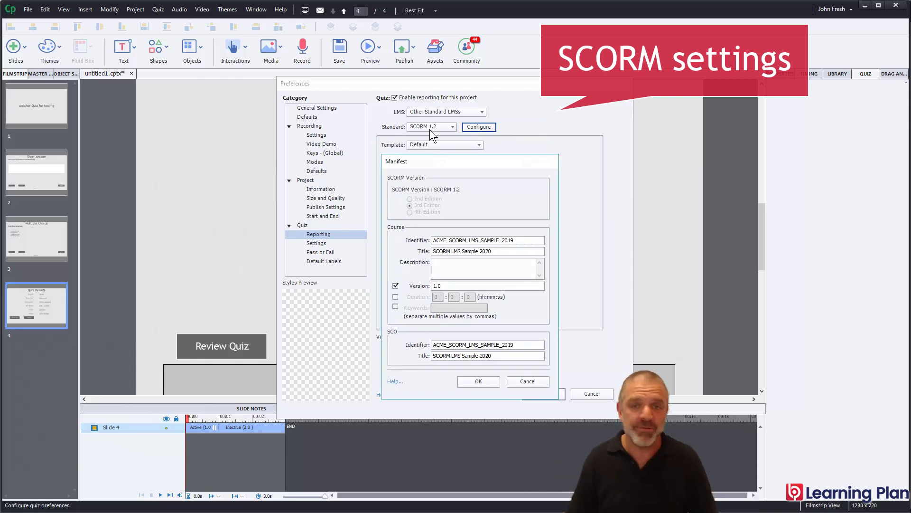
click(522, 382)
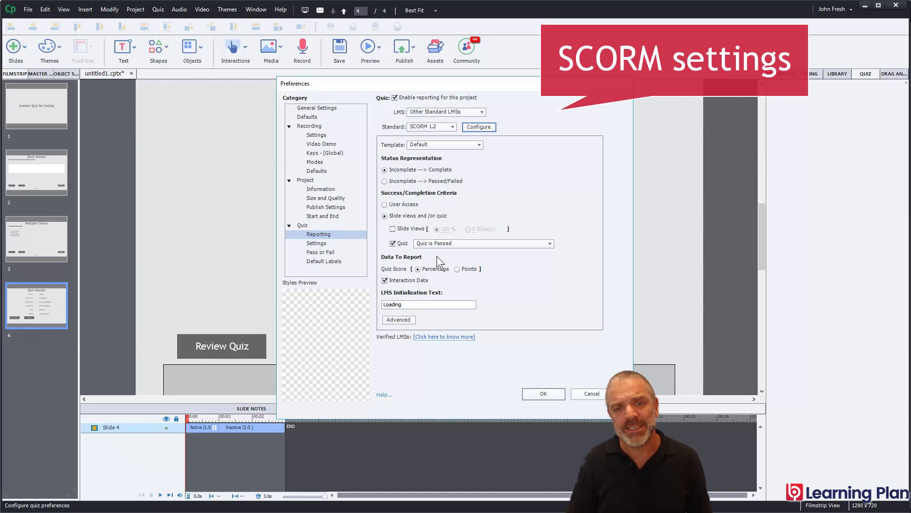
click(545, 392)
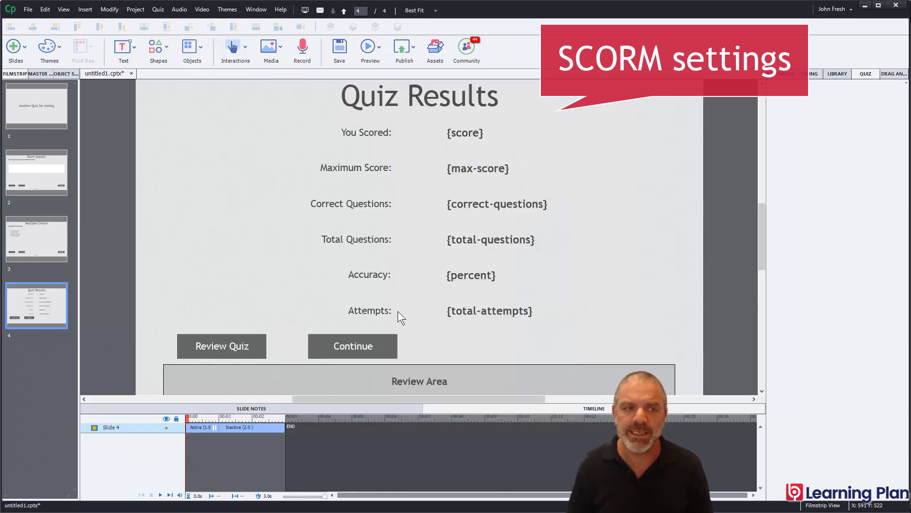
- Publish the project to the computer with the project title LP_LMS_SCORM_SAMPLE_2020
click(28, 10)
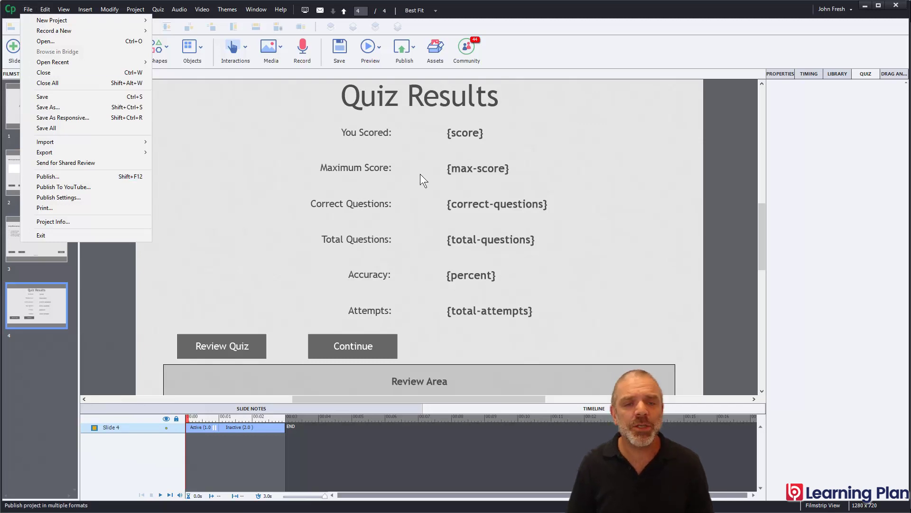
click(51, 176)
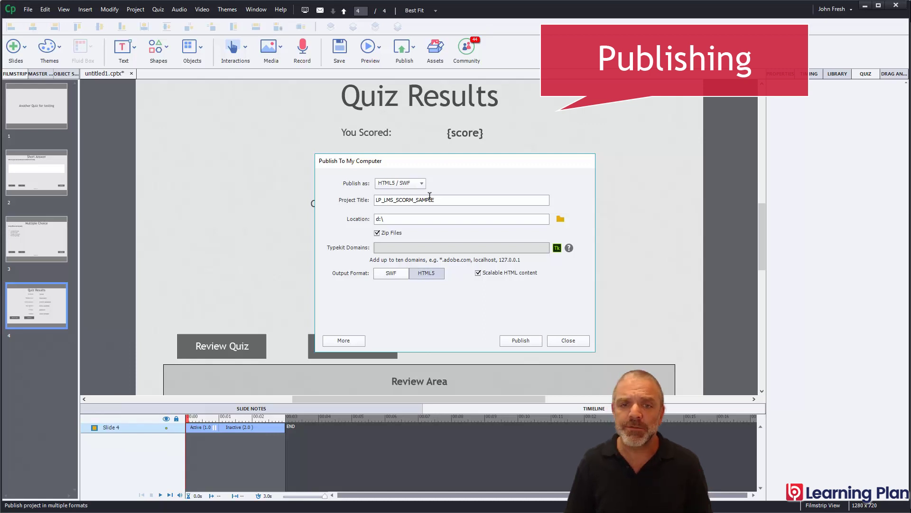
click(444, 201)
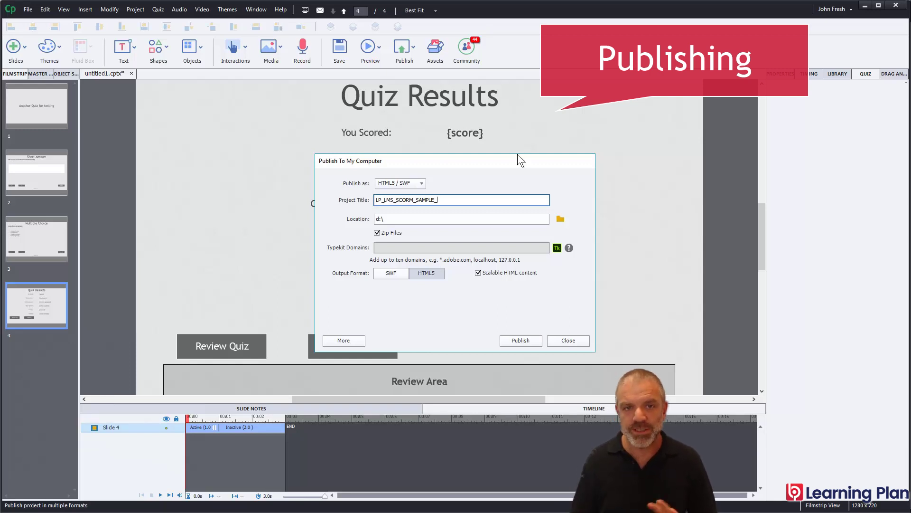
text(2020)
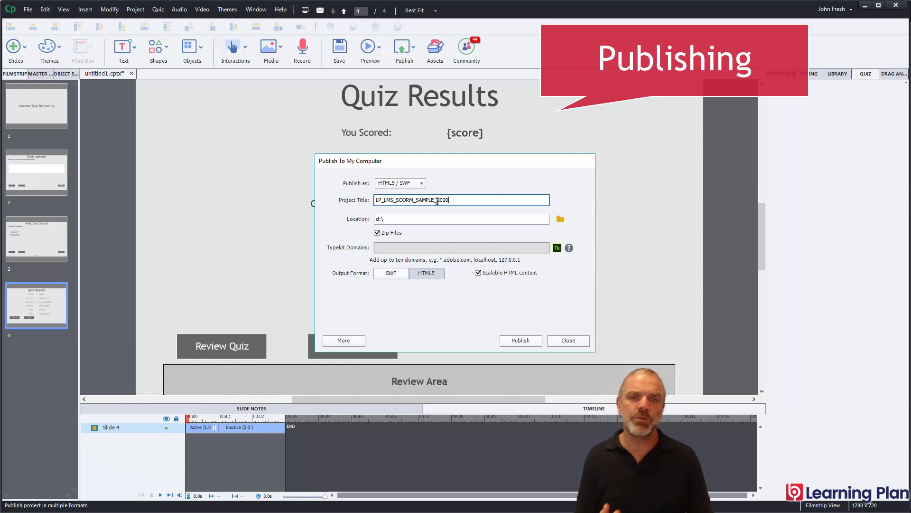
click(517, 338)
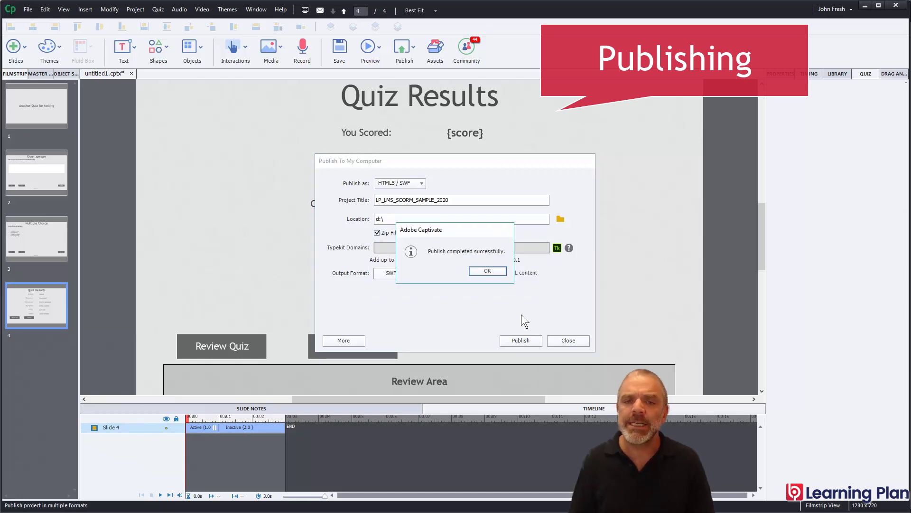
click(497, 272)
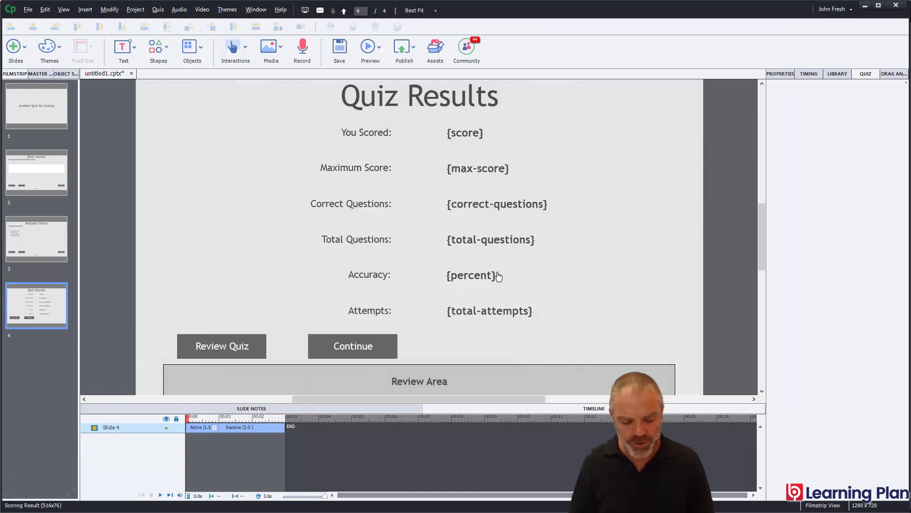
- Switch to the Moodle site in the browser and open the LMS SCORM SAMPLE 2019 course from the site home
key(alt+Tab)
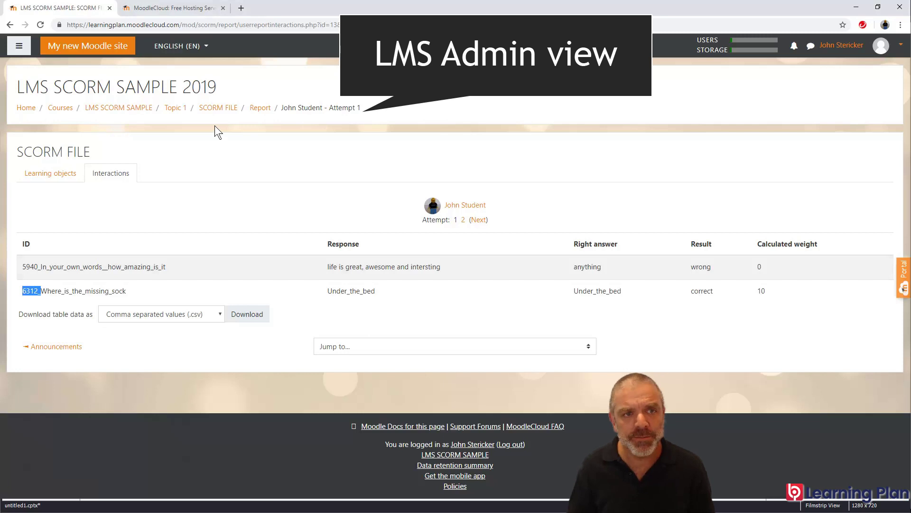
click(26, 108)
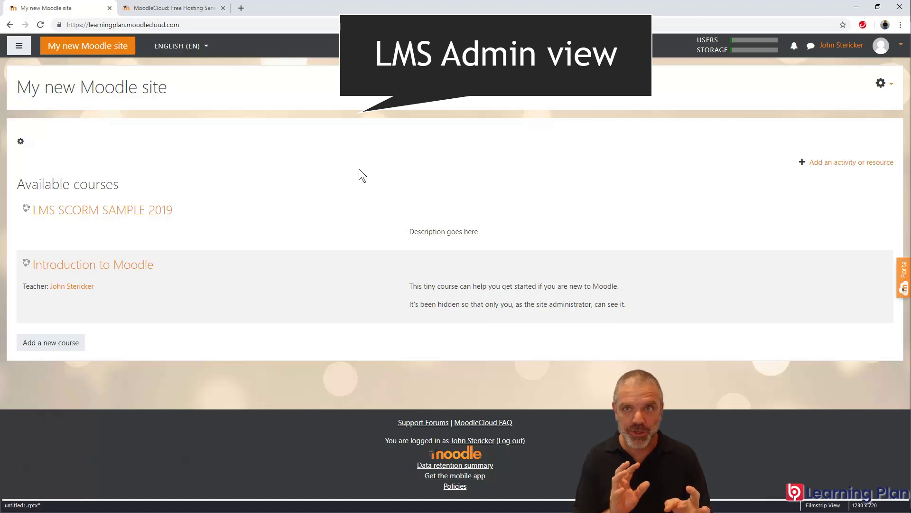
click(124, 212)
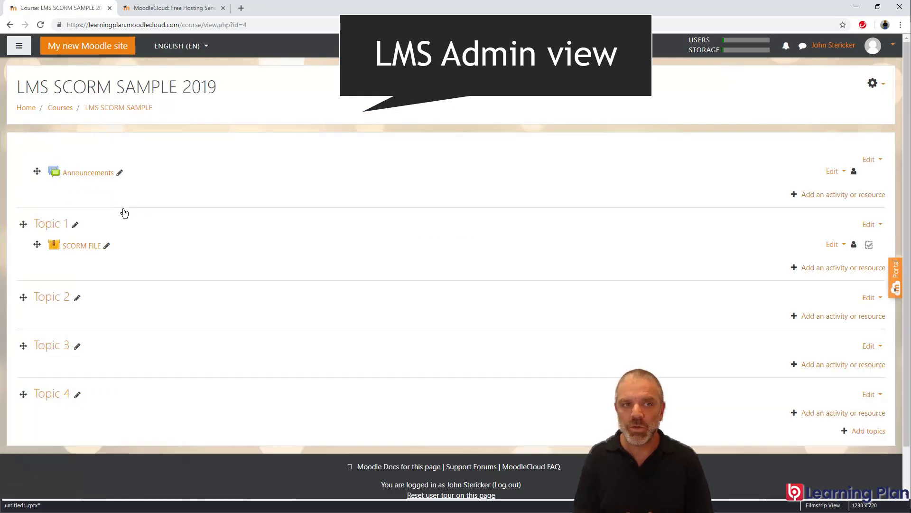
- Change the course's full name to LMS SCORM SAMPLE and save the course settings
click(873, 83)
click(834, 103)
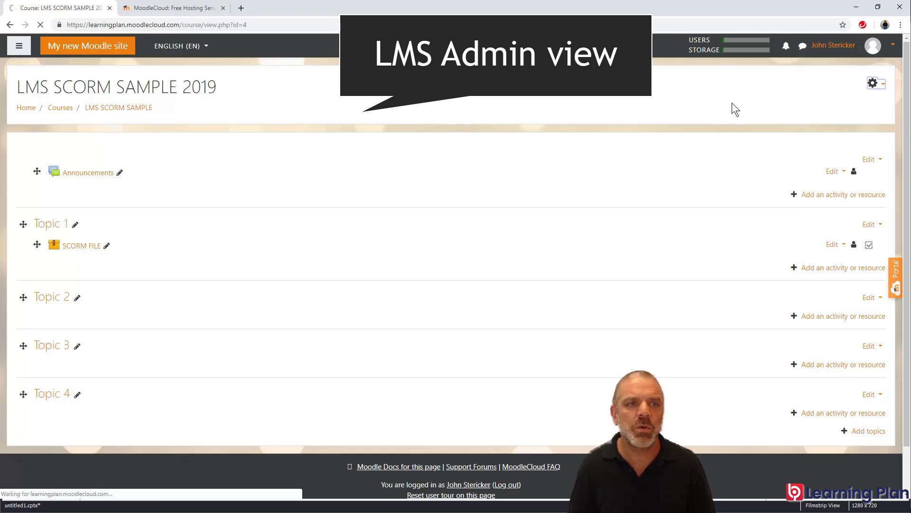
drag(320, 204, 438, 203)
key(BackSpace)
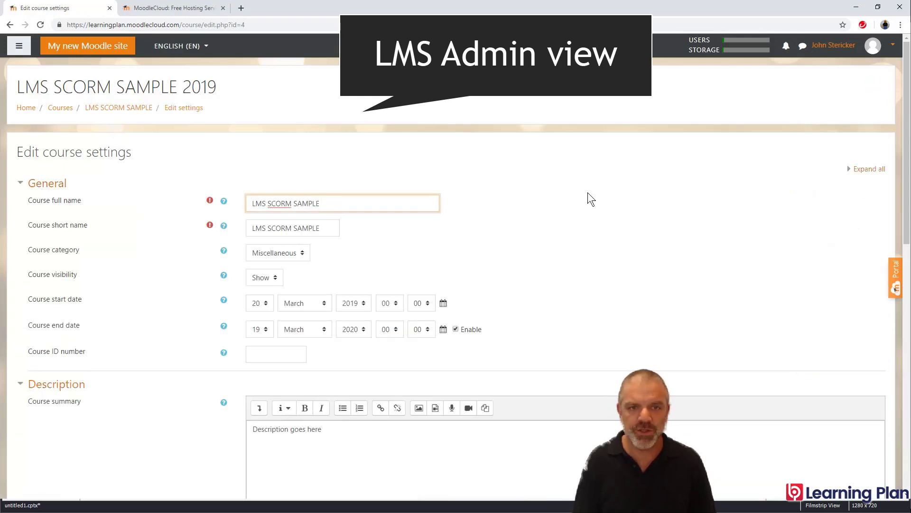
scroll(573, 247, down, 10)
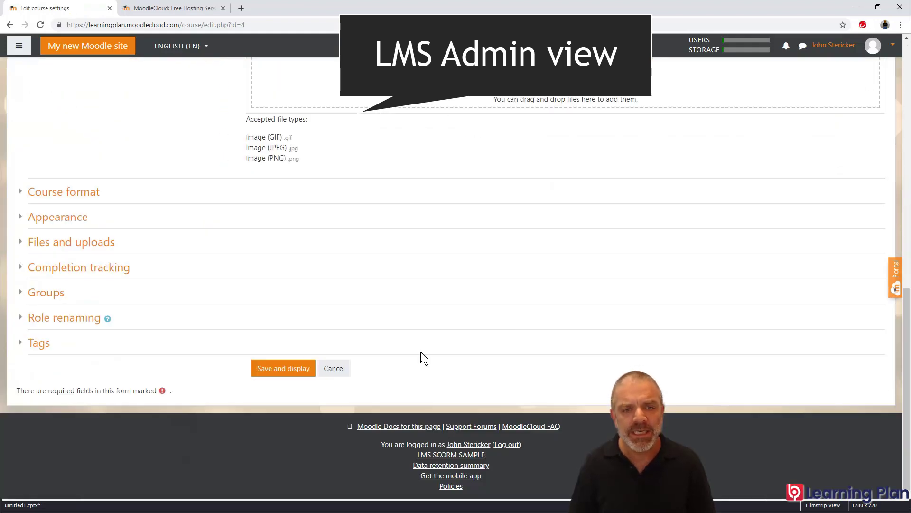
click(283, 368)
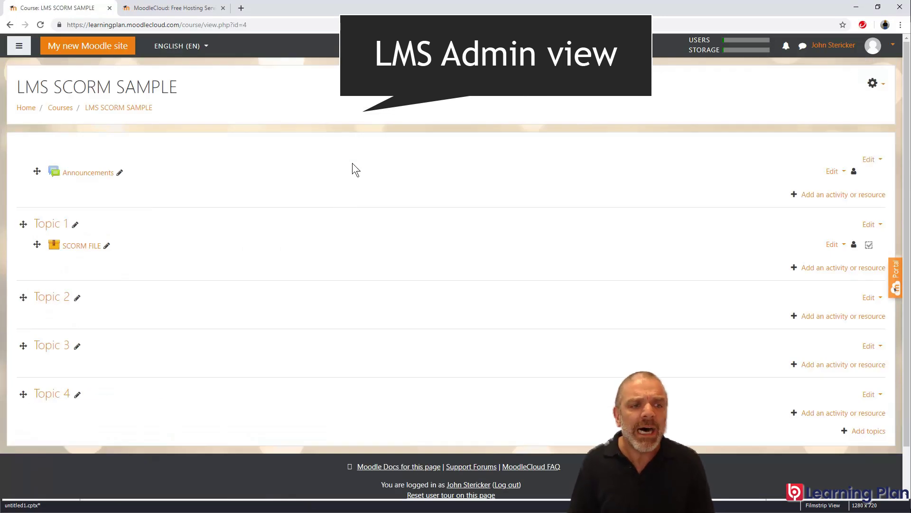
- Dismiss the activity chooser for Topic 1 and turn course editing off and back on
click(834, 268)
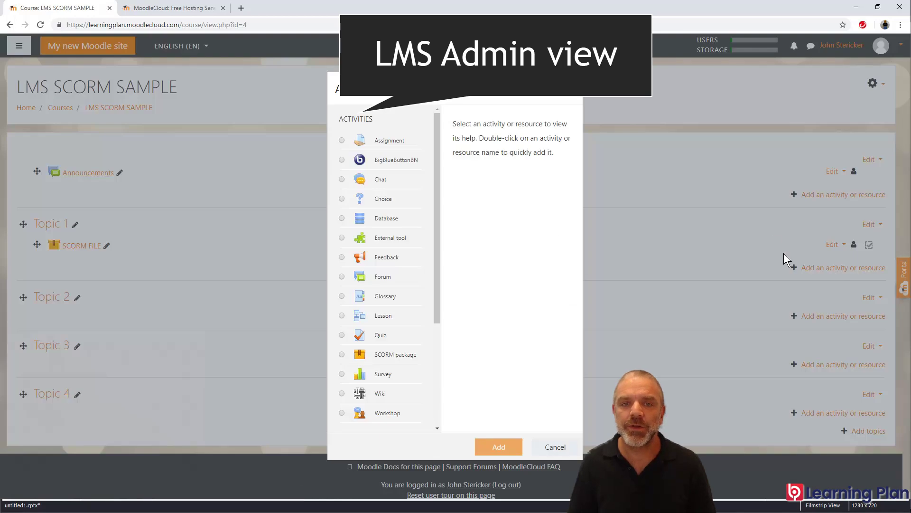
click(575, 96)
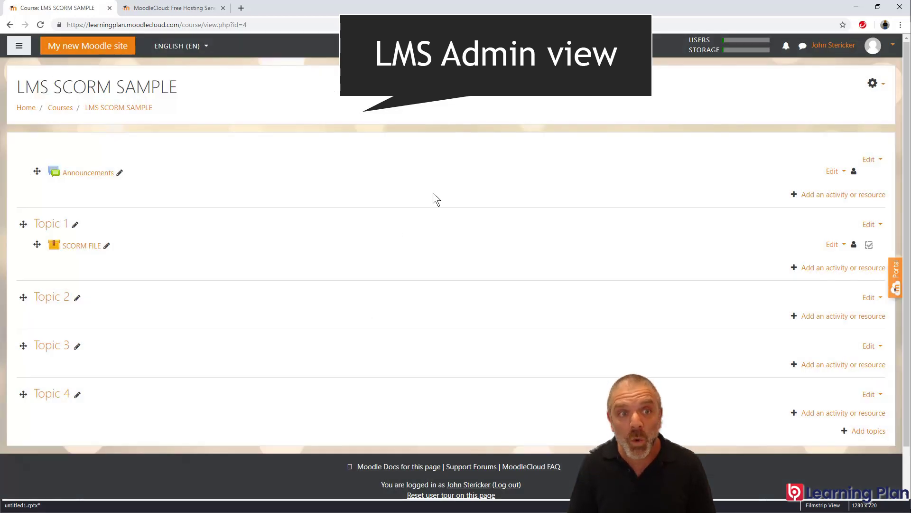
click(884, 88)
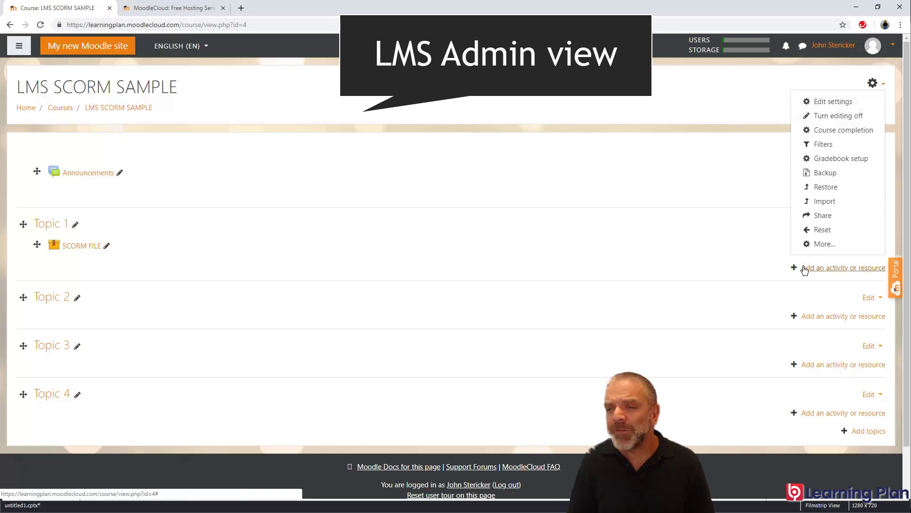
click(826, 117)
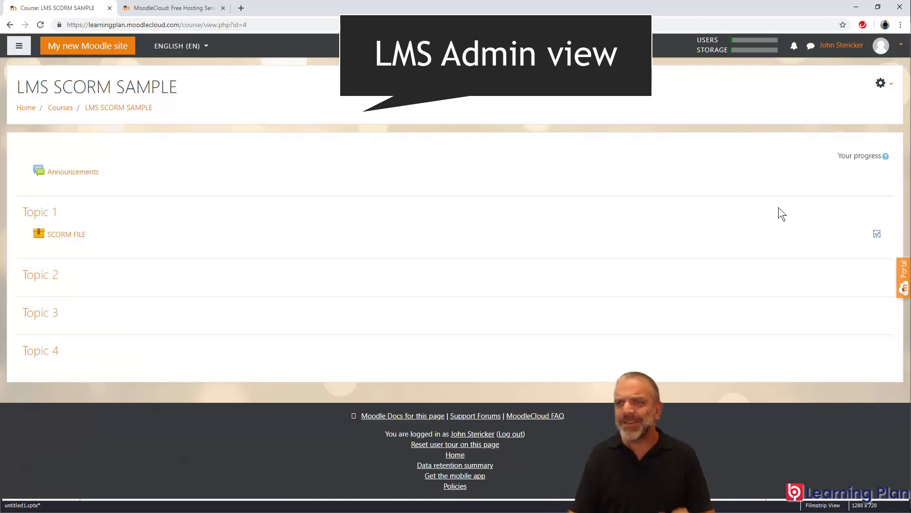
click(889, 86)
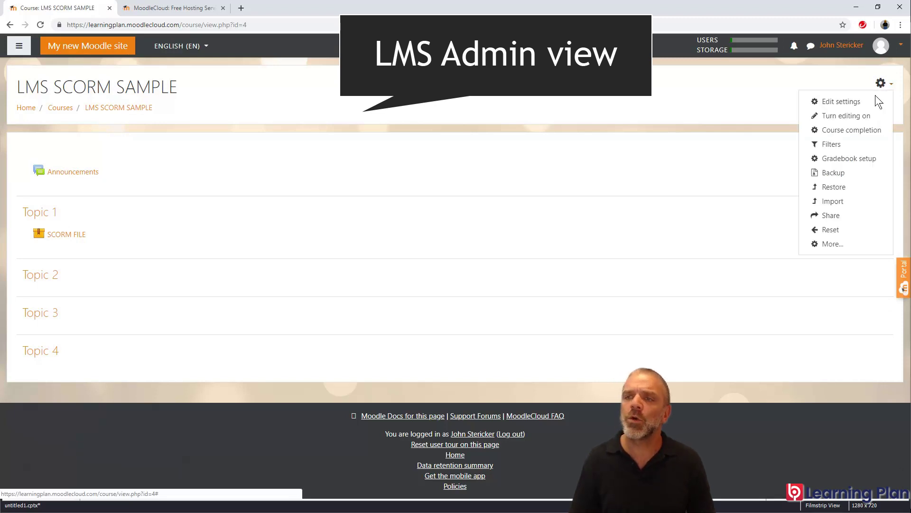
click(846, 116)
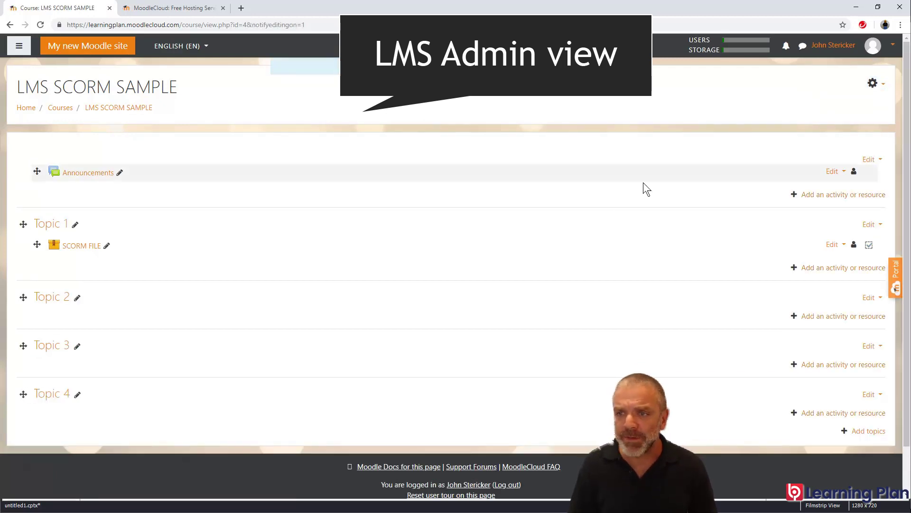
- Add a SCORM package activity to Topic 1 and name it SCORM 2020
click(834, 268)
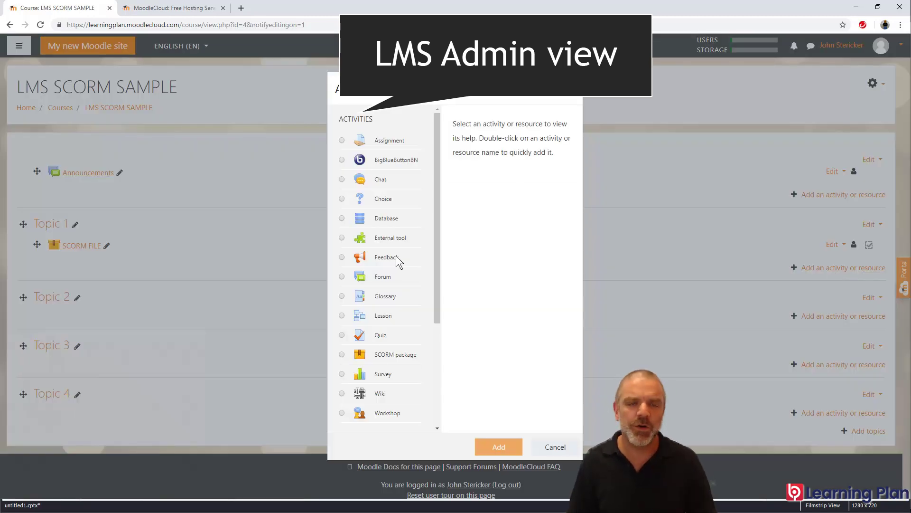
scroll(396, 256, down, 2)
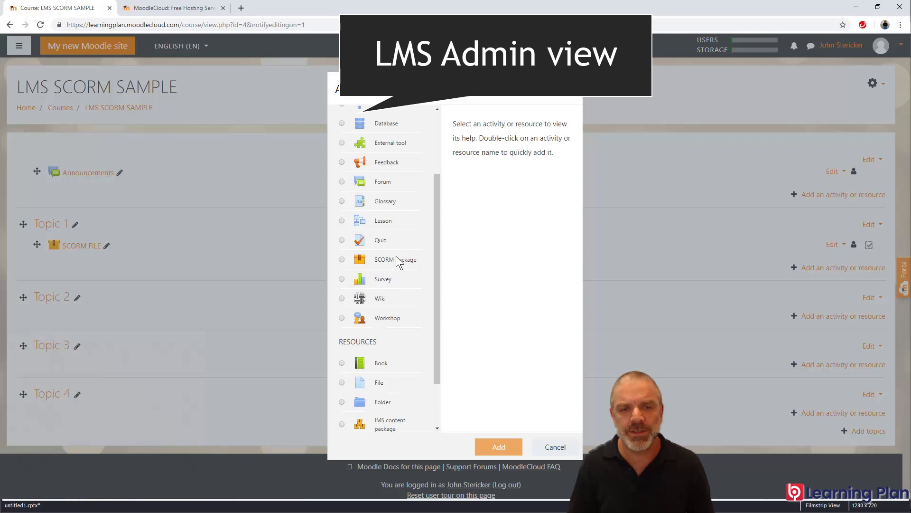
click(342, 261)
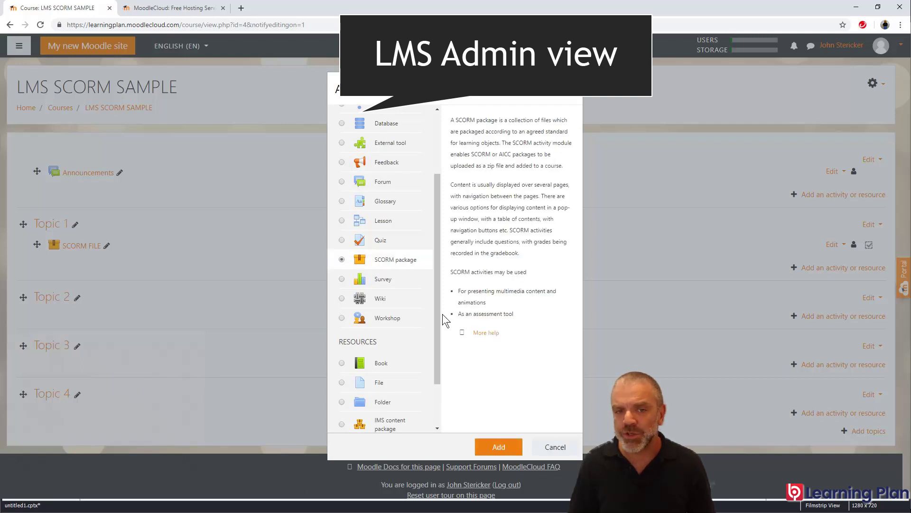
click(495, 447)
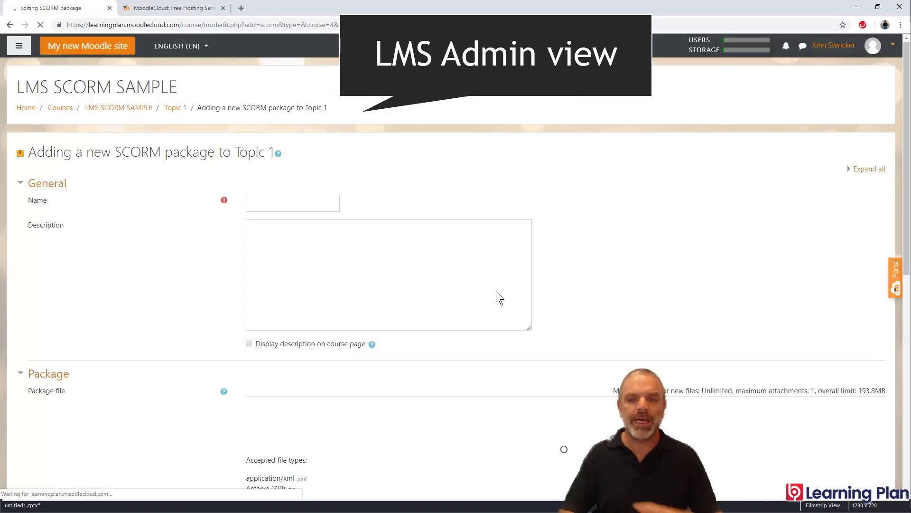
click(289, 207)
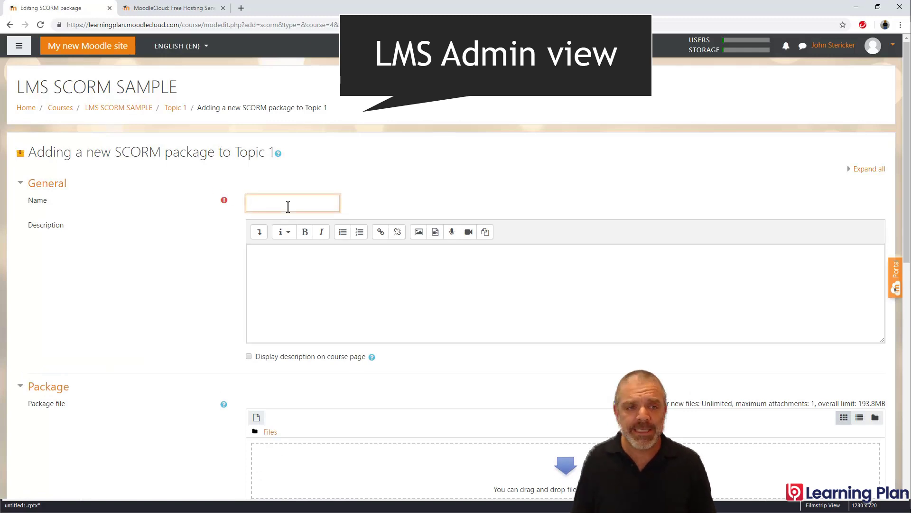
text(SCORM )
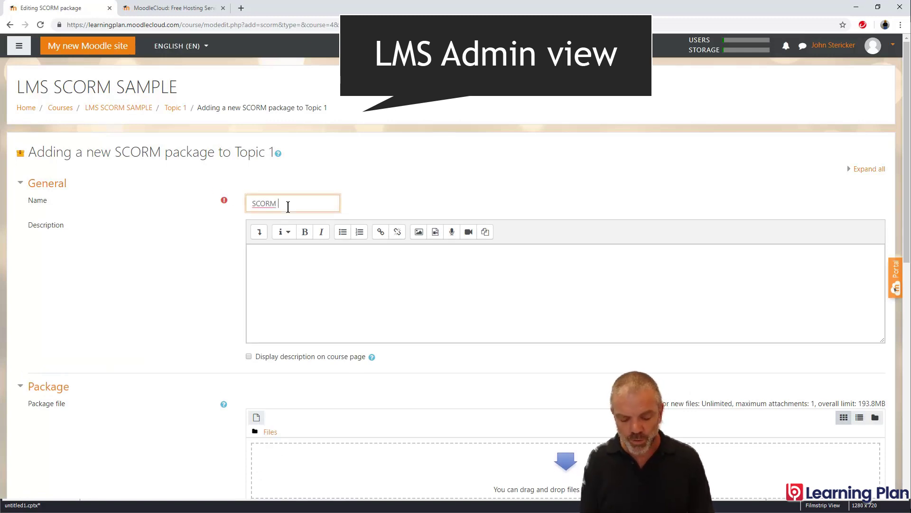
text(2020)
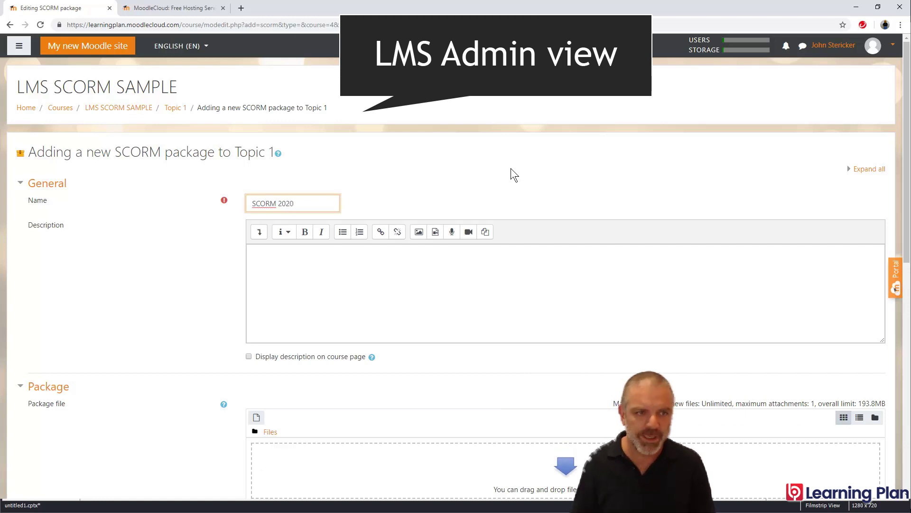
- Choose LP_LMS_SCORM_SAMPLE_2020.zip from the New Volume (D:) drive as the package file to upload
scroll(412, 166, down, 4)
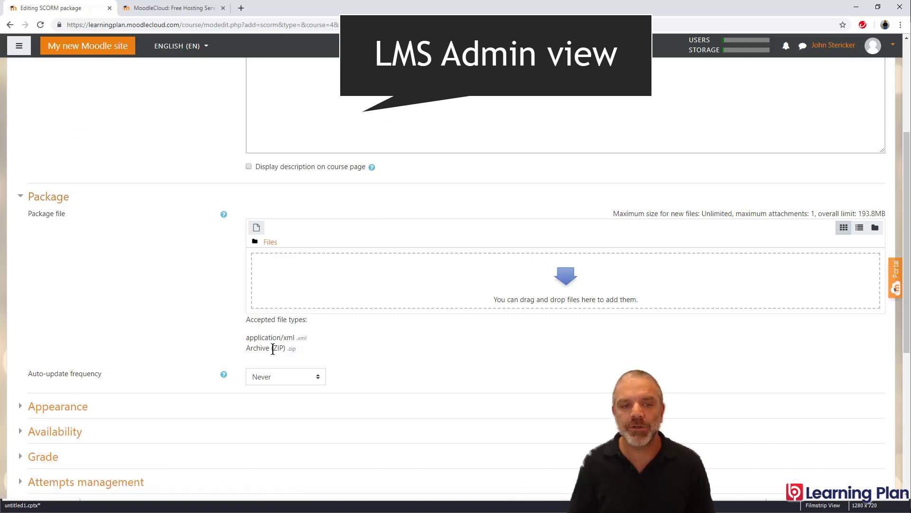
click(551, 275)
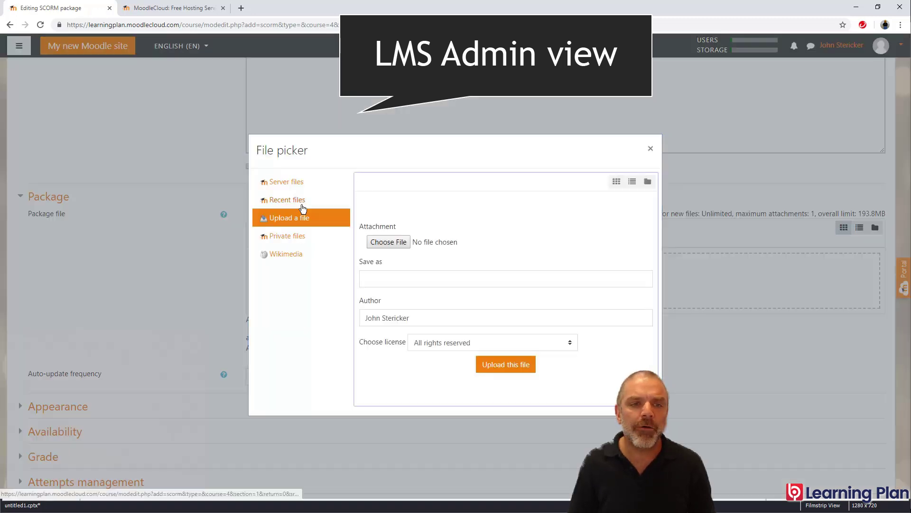
click(393, 240)
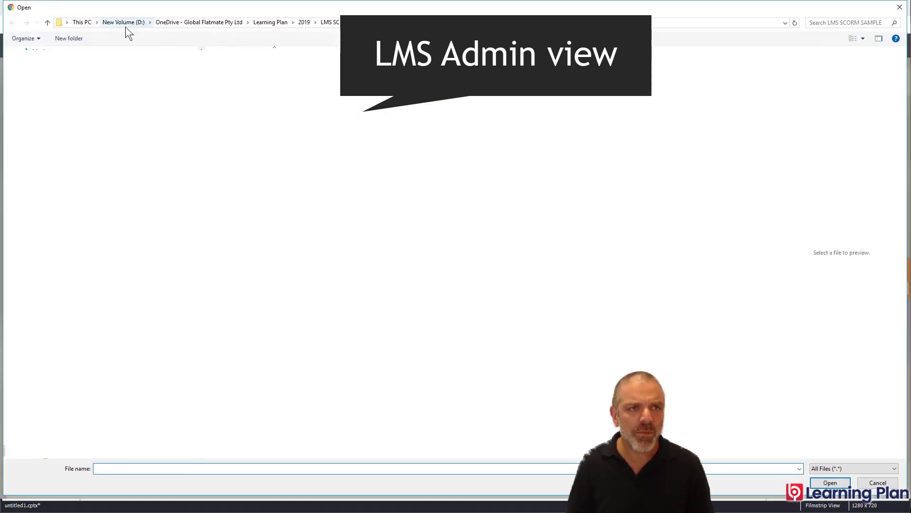
click(124, 22)
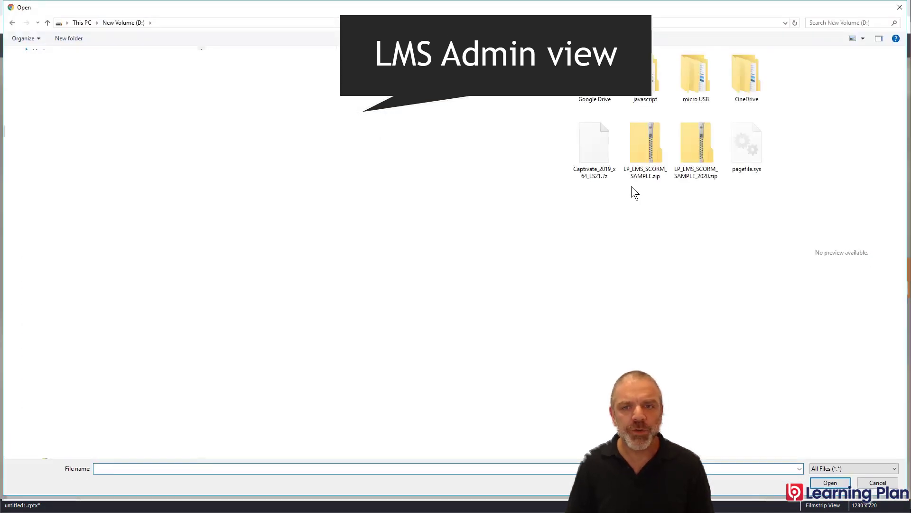
double_click(702, 146)
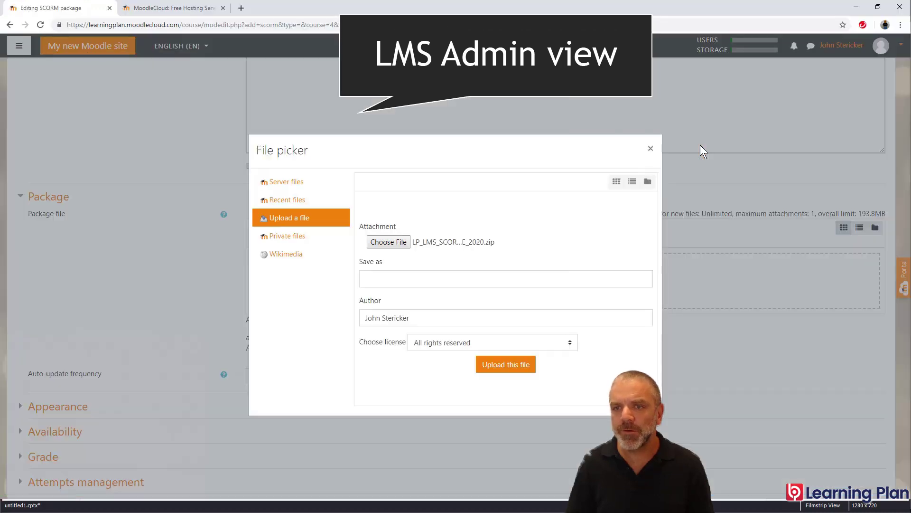
- Set the package's save-as name to LMS_2020 and upload the file
click(417, 278)
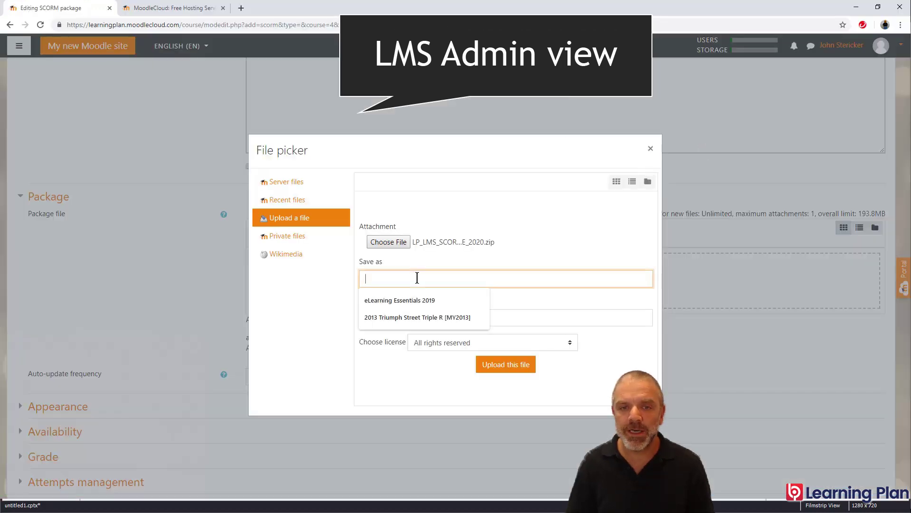
click(417, 291)
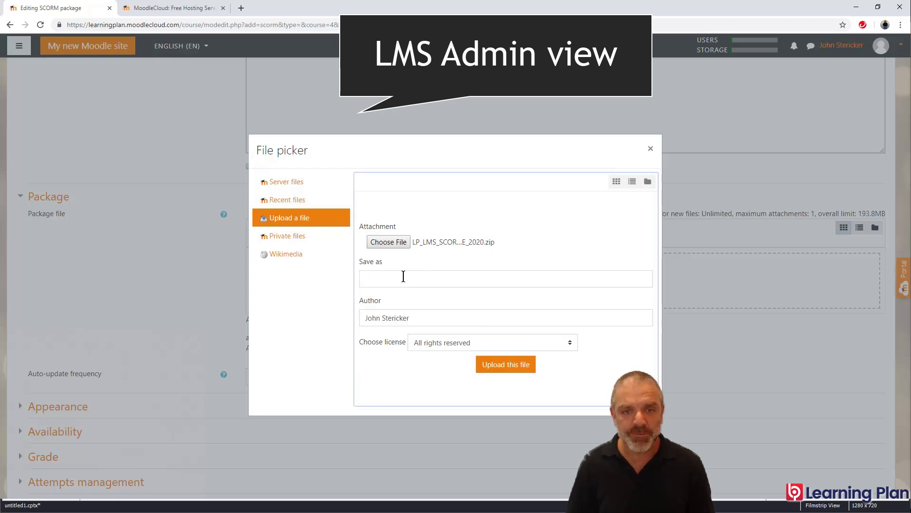
click(403, 277)
text(LMS_2020)
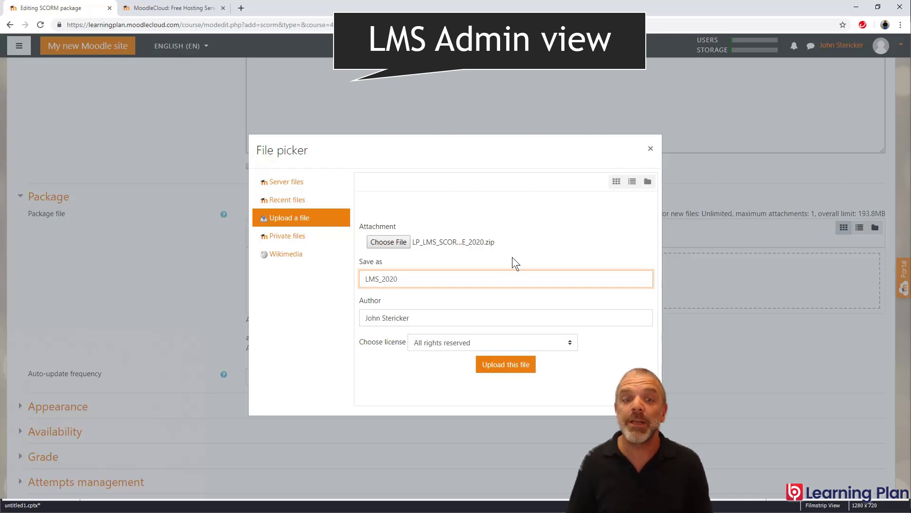
click(508, 364)
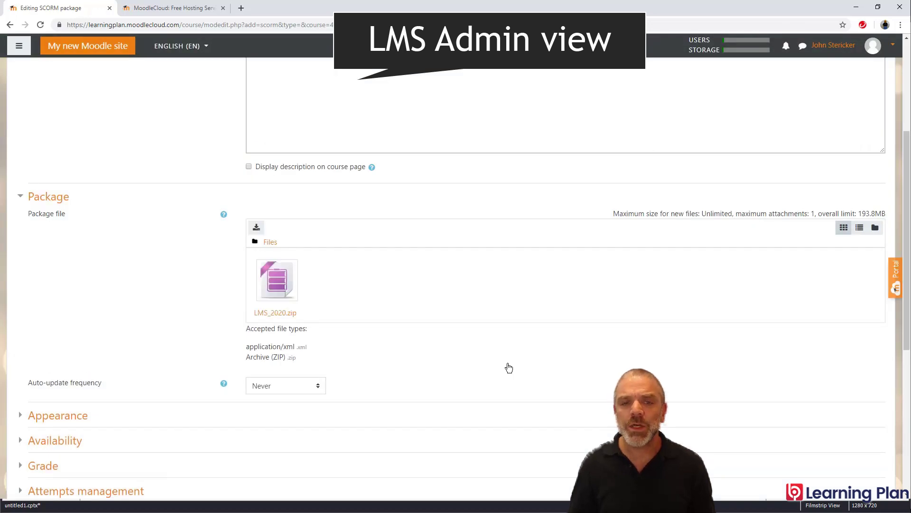
- Set the activity's completion tracking to "Show activity as complete when conditions are met"
scroll(462, 387, down, 6)
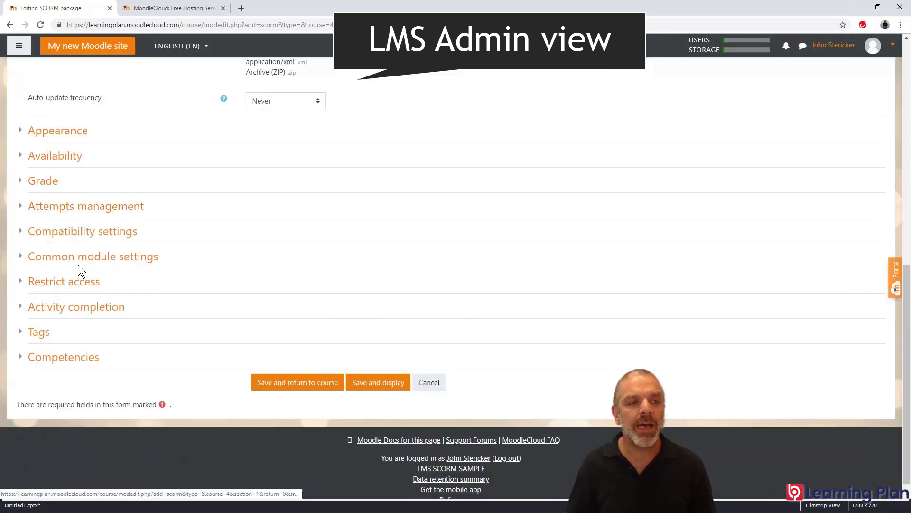
scroll(79, 304, down, 1)
click(78, 291)
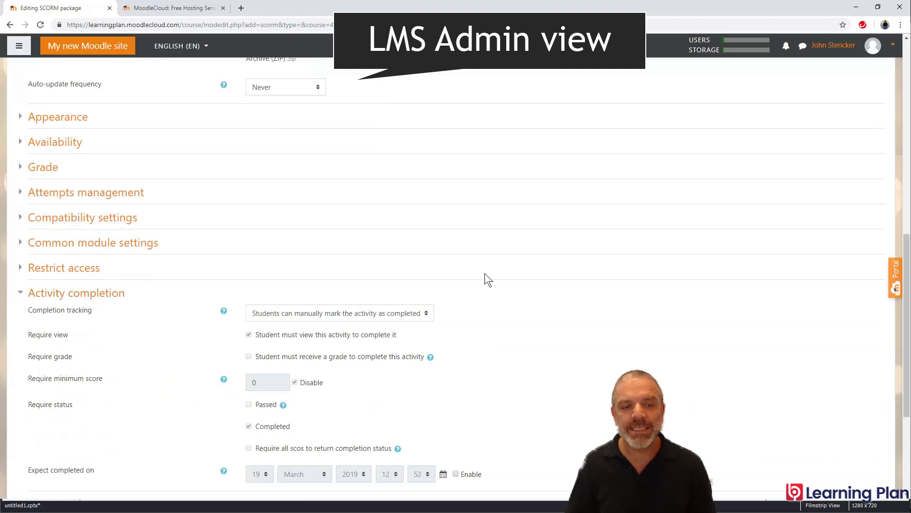
scroll(460, 190, down, 3)
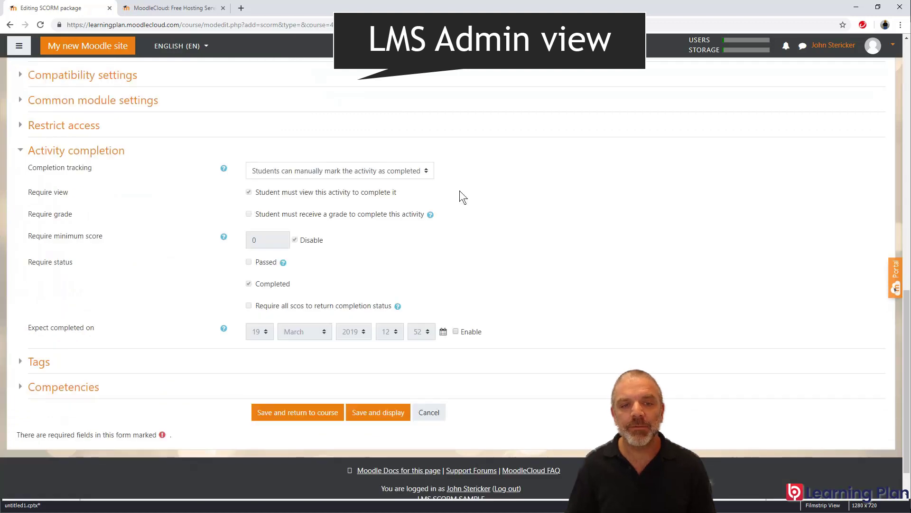
click(322, 172)
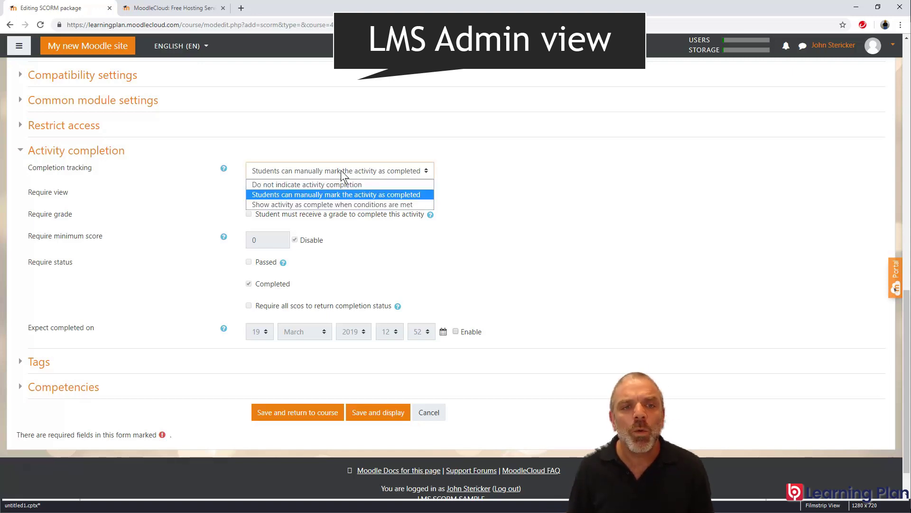
click(366, 204)
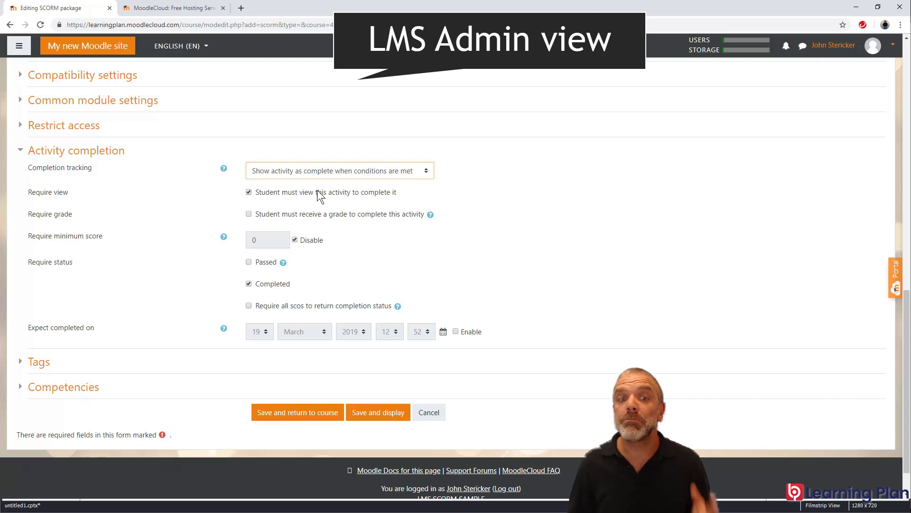
- Set the completion conditions to require a grade, a minimum score of 80, and completion status from all scos
click(248, 214)
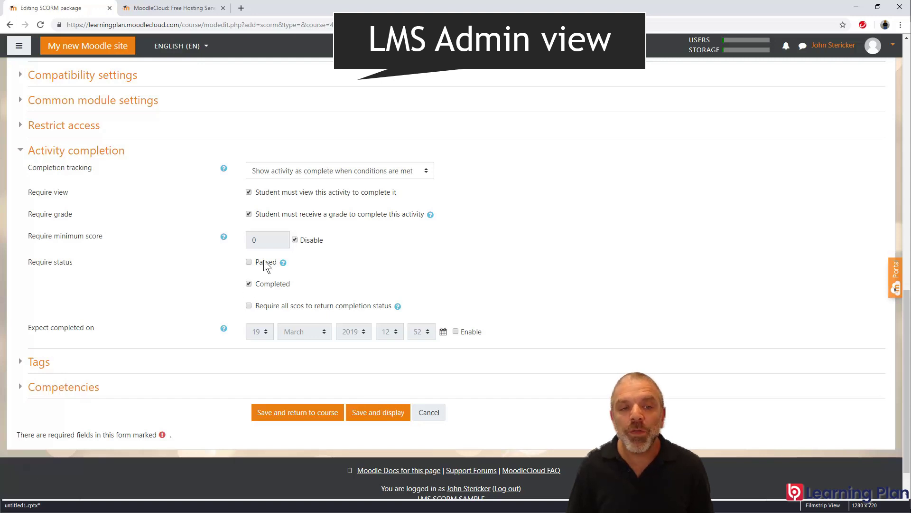
click(294, 240)
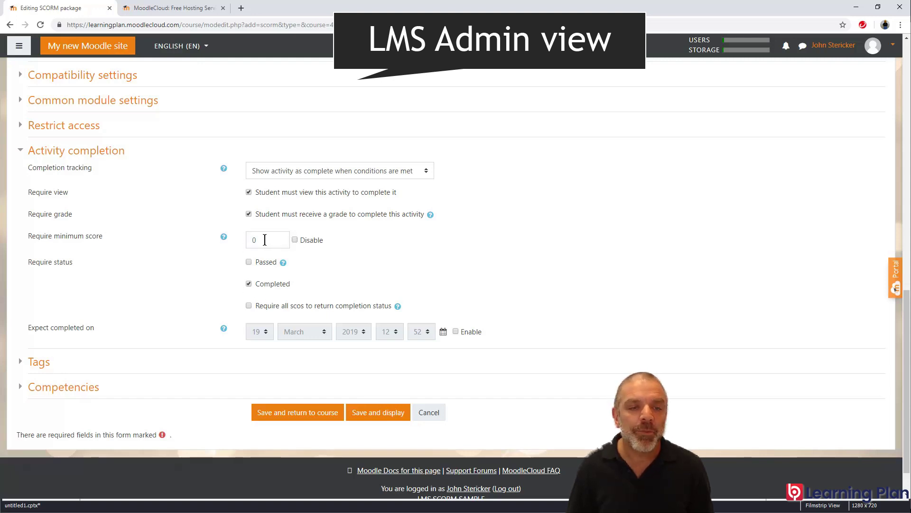
double_click(265, 240)
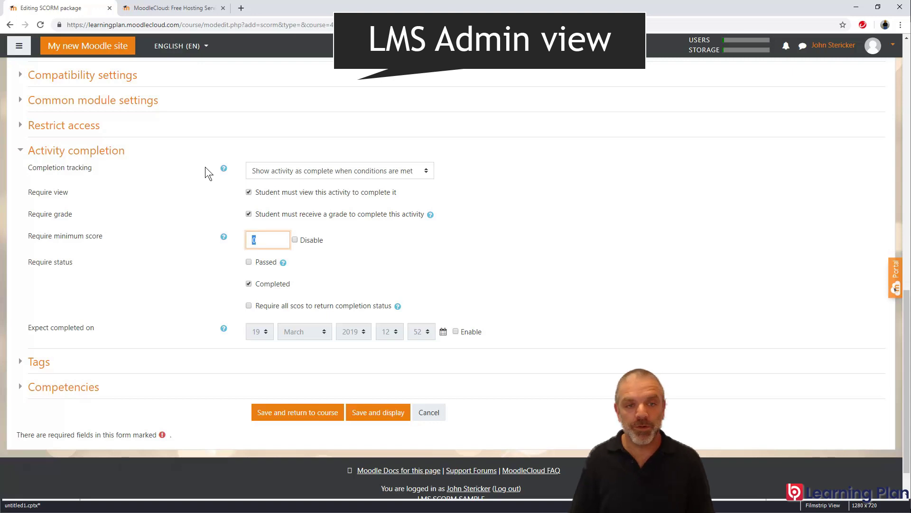
text(80)
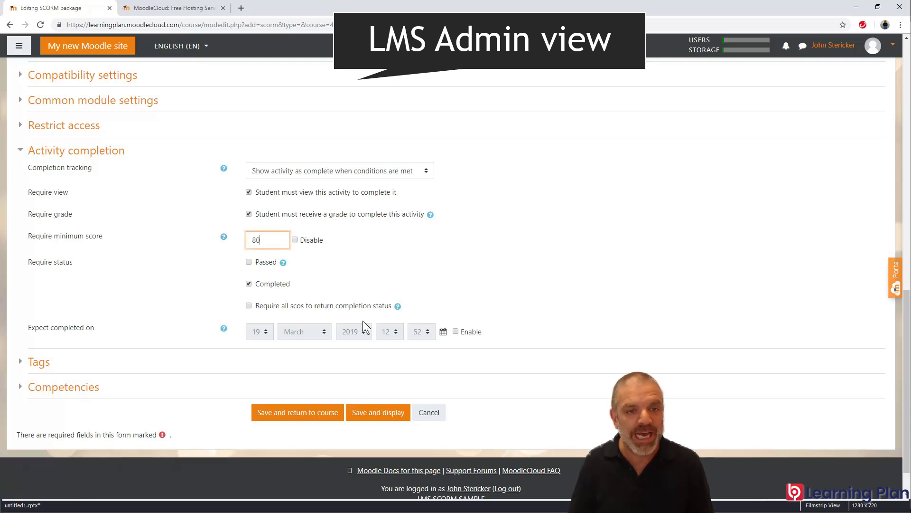
click(249, 306)
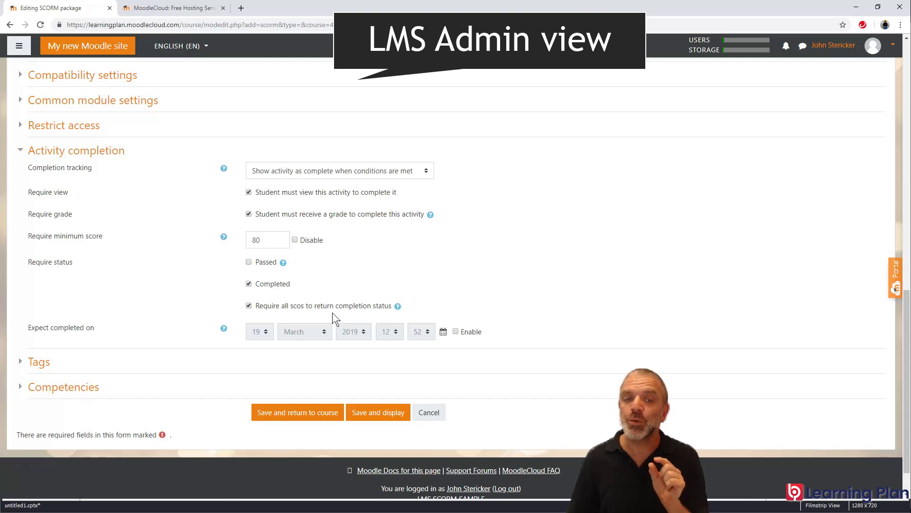
click(398, 306)
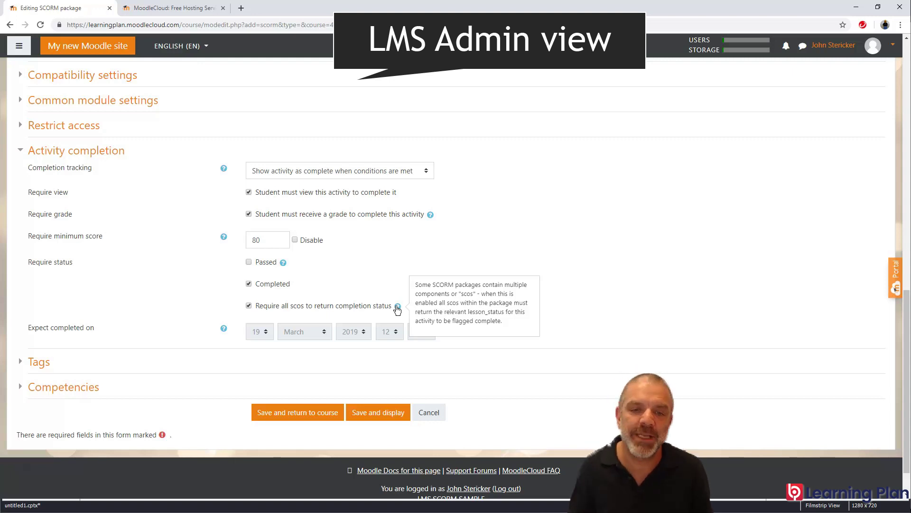
scroll(381, 274, down, 1)
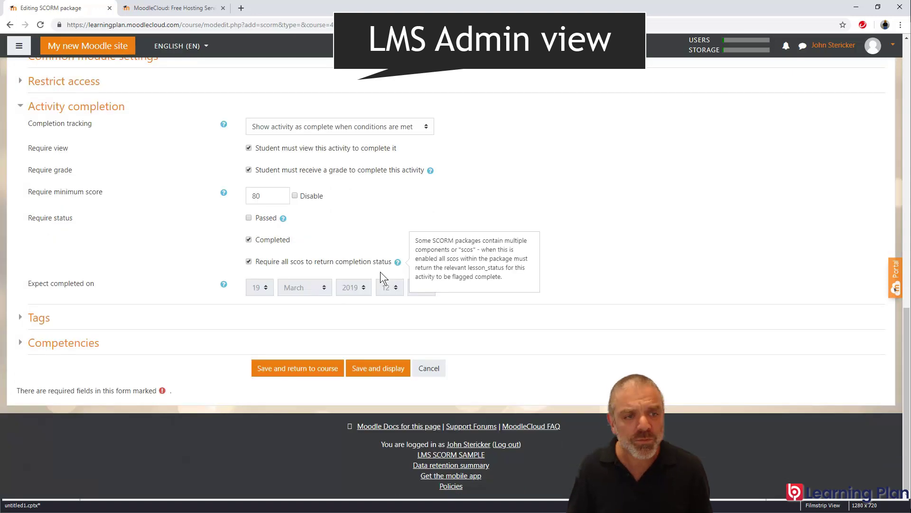
- Set the package's appearance to display in a new window without the activity name
scroll(198, 206, up, 4)
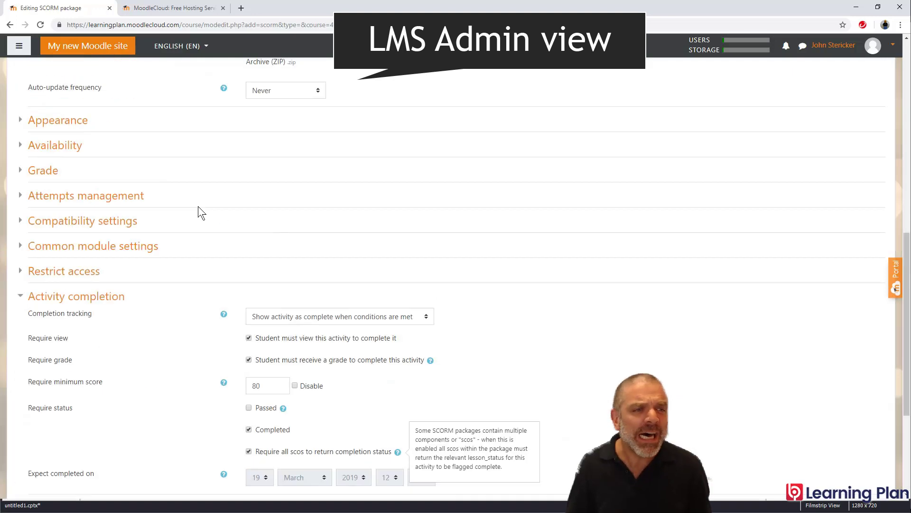
click(67, 147)
click(60, 148)
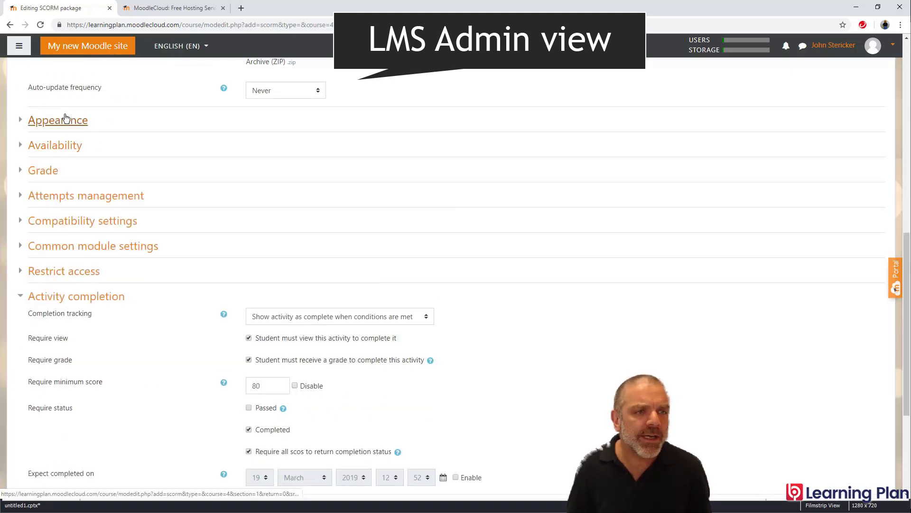
click(66, 123)
click(290, 142)
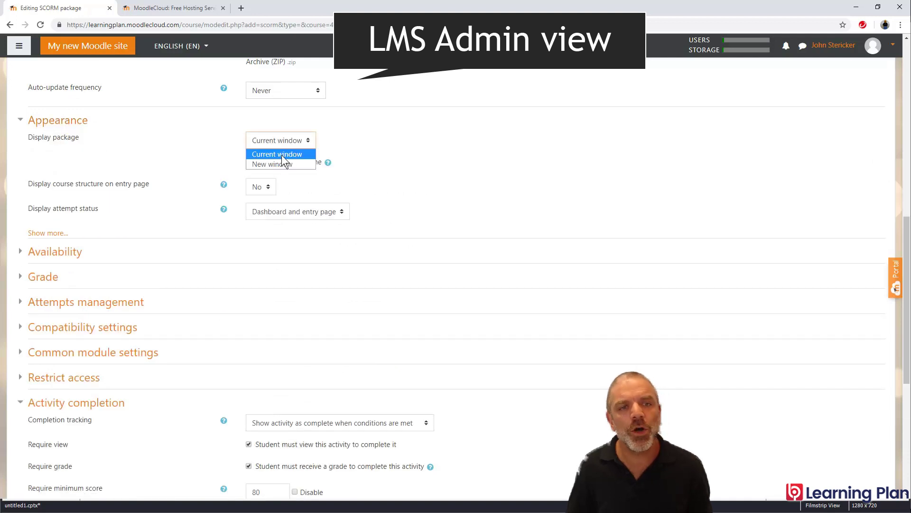
click(280, 163)
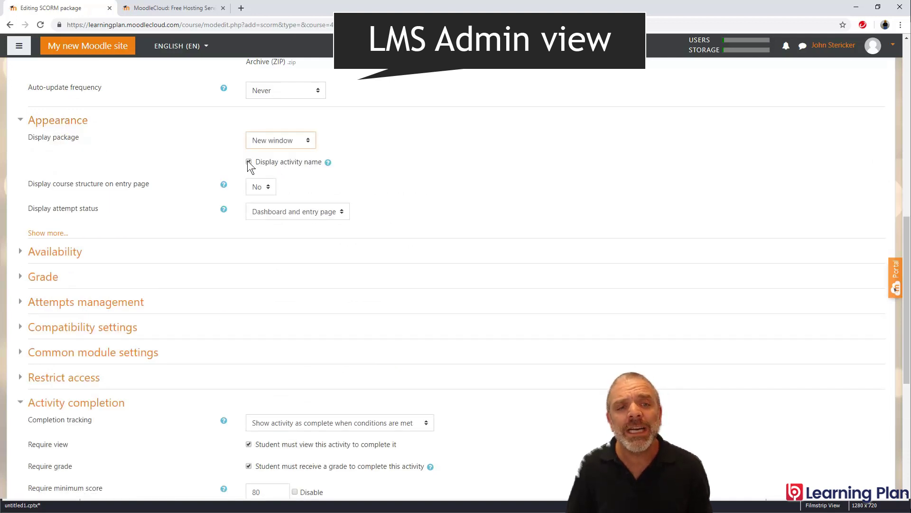
- Show the additional appearance options and set the package window's width and height to 100%
click(39, 232)
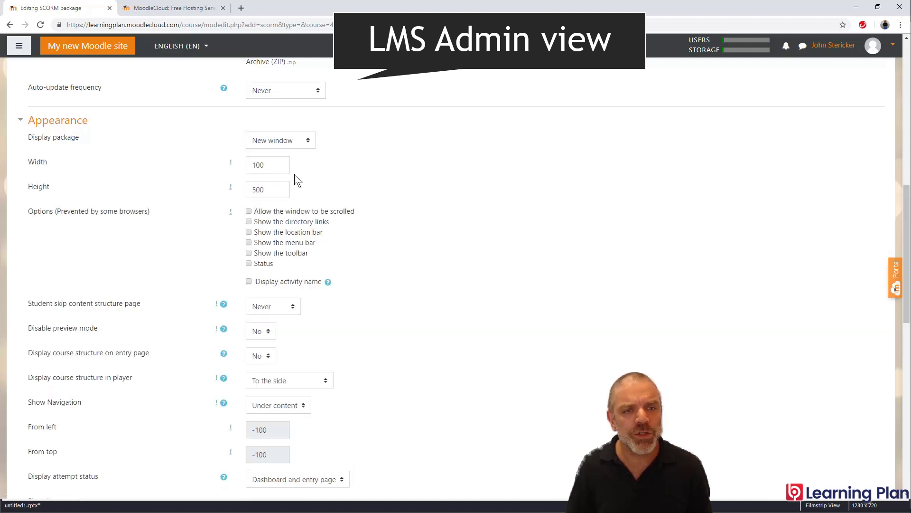
double_click(265, 162)
text(100)
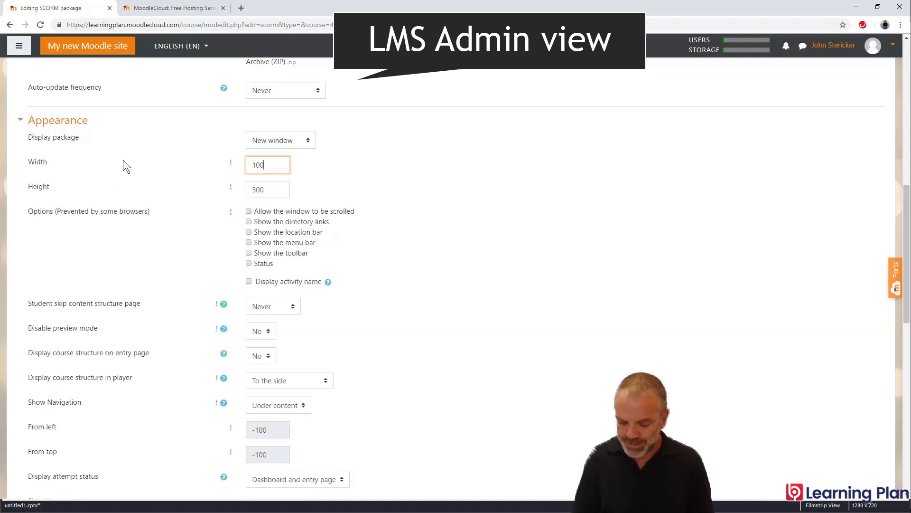
text(%)
key(Tab)
text(100)
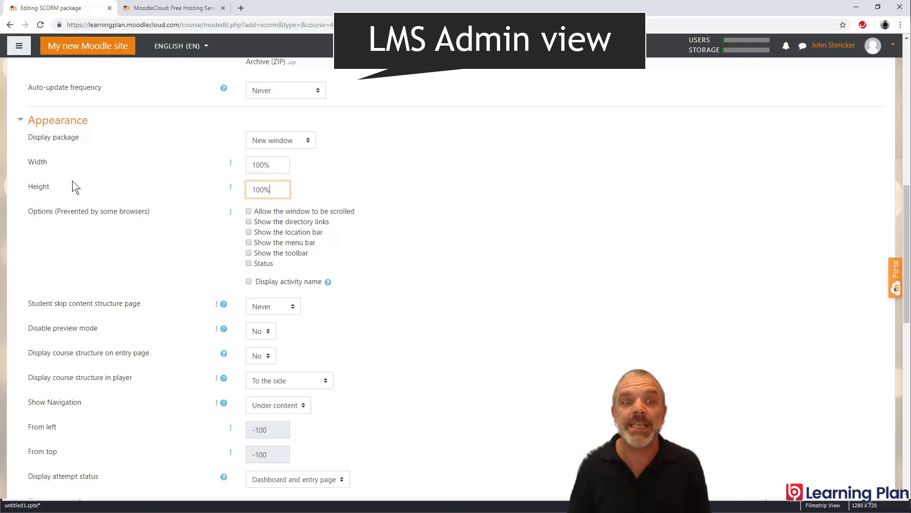
- Complete the package window's height as 100% and set the display of the course structure in the player to Disabled
text(%)
scroll(290, 234, down, 1)
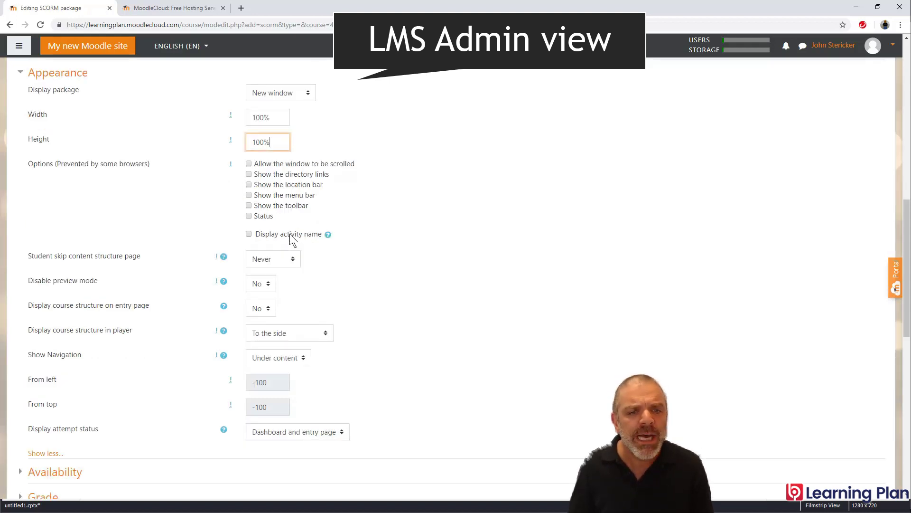
scroll(292, 240, down, 2)
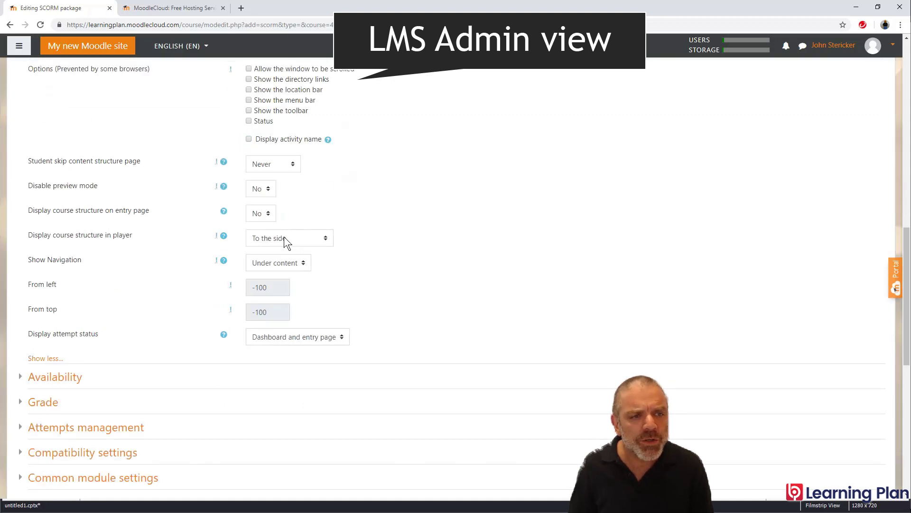
click(283, 239)
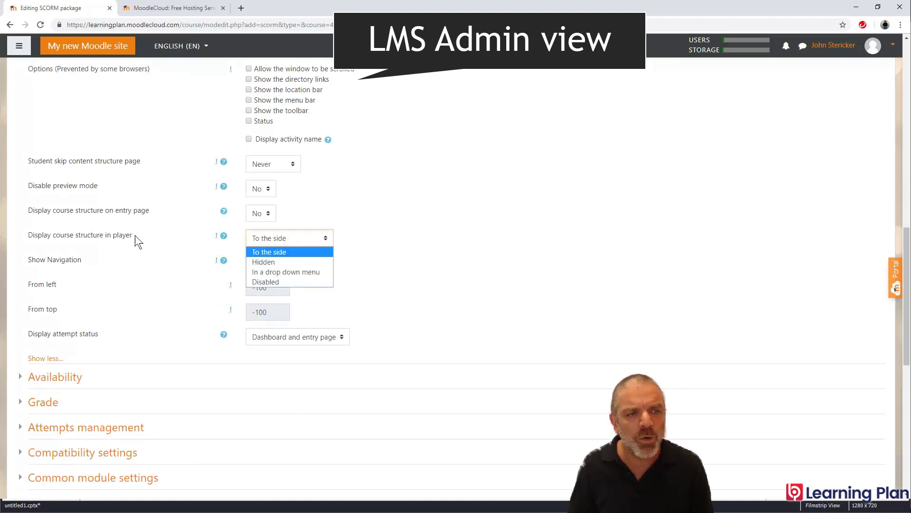
click(295, 281)
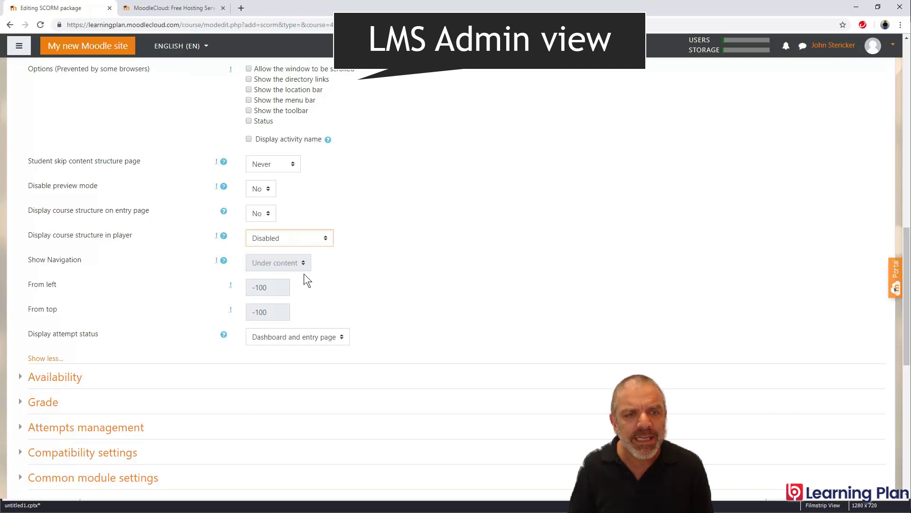
- Save the SCORM activity's settings and return to the course page
scroll(409, 326, down, 2)
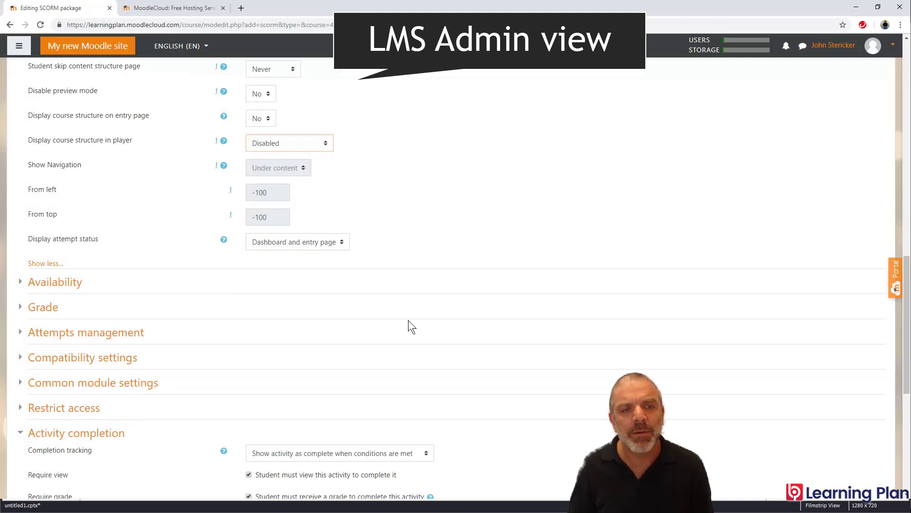
scroll(413, 337, down, 7)
click(302, 370)
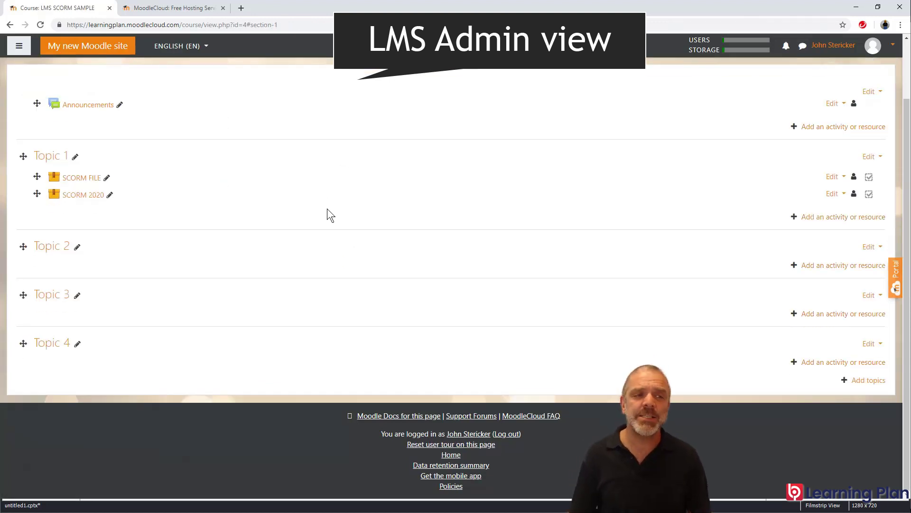
- Open the enrolled users list from the LMS SCORM SAMPLE course's full administration page
scroll(363, 227, up, 2)
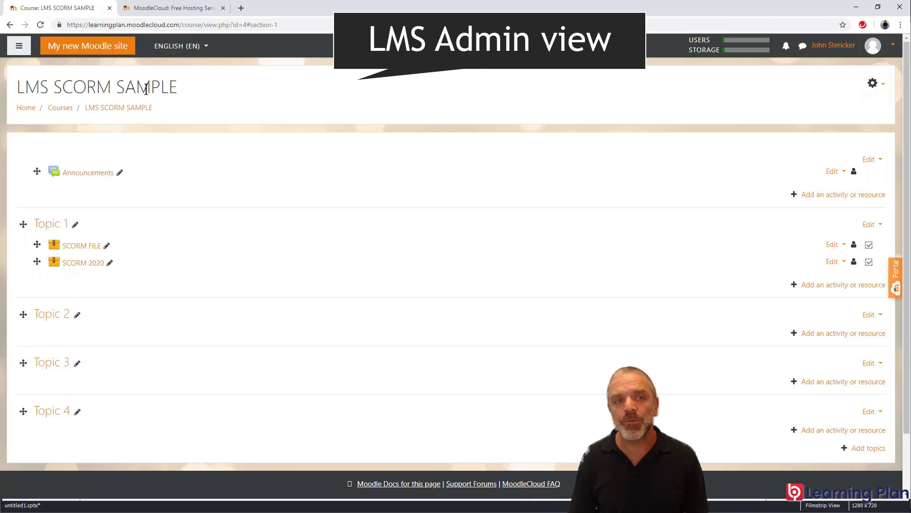
click(883, 86)
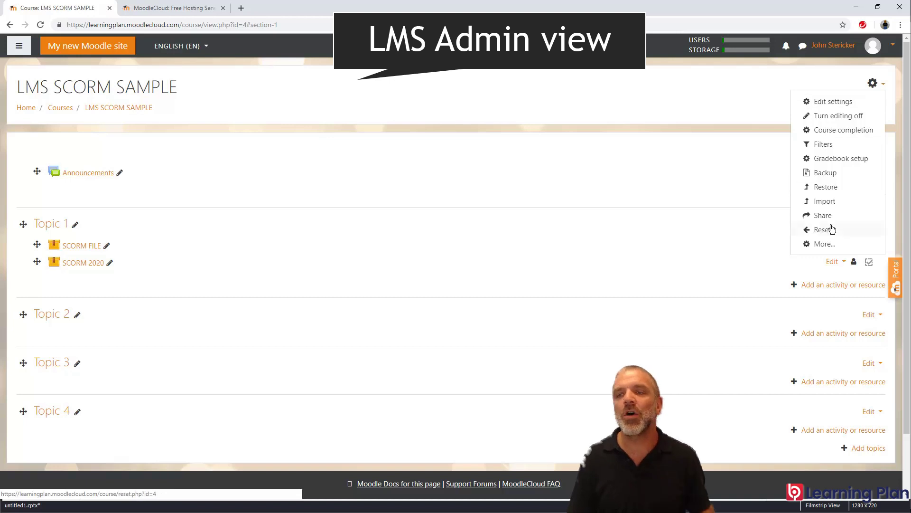
click(827, 245)
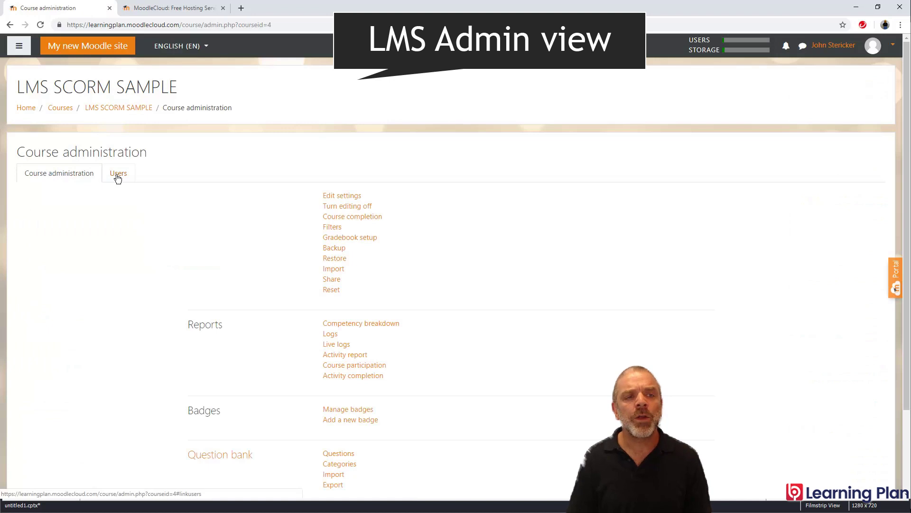
click(118, 174)
click(348, 197)
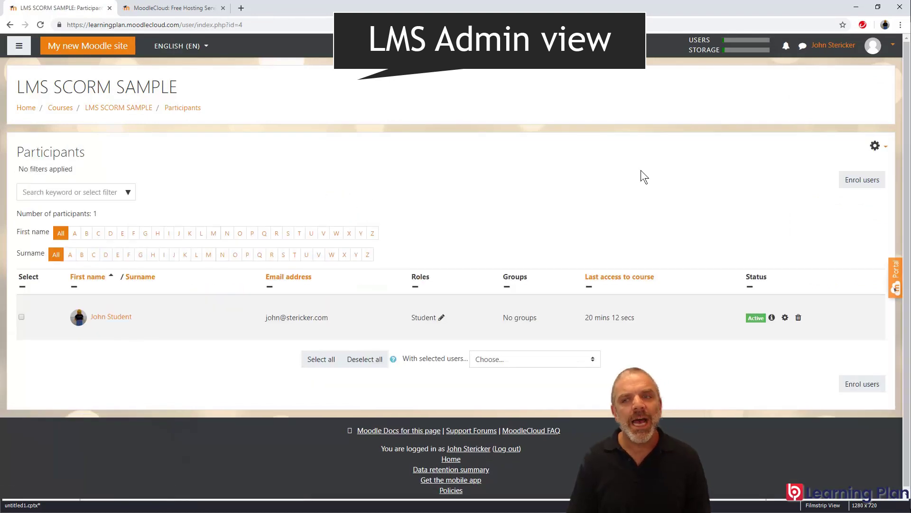
- Search for users matching "st" in the enrolment options, close them without enrolling anyone, and return to the LMS SCORM SAMPLE course page
click(857, 182)
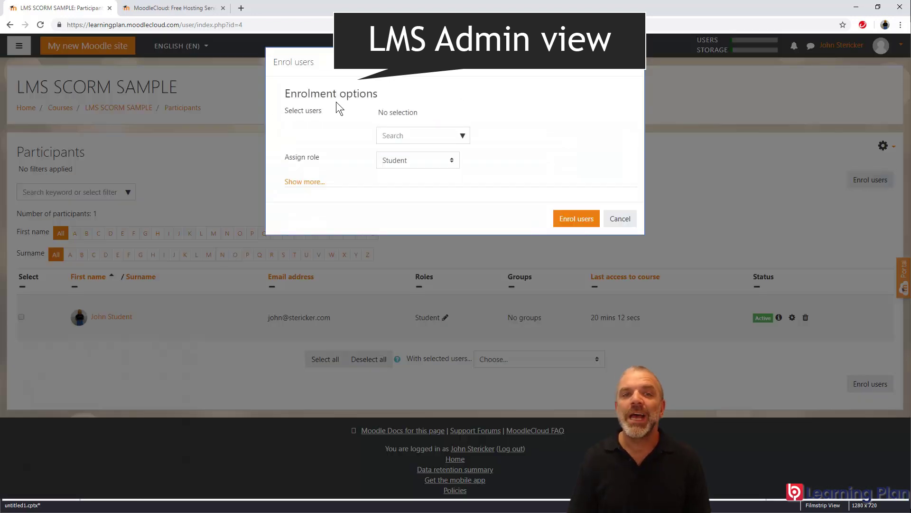
click(406, 135)
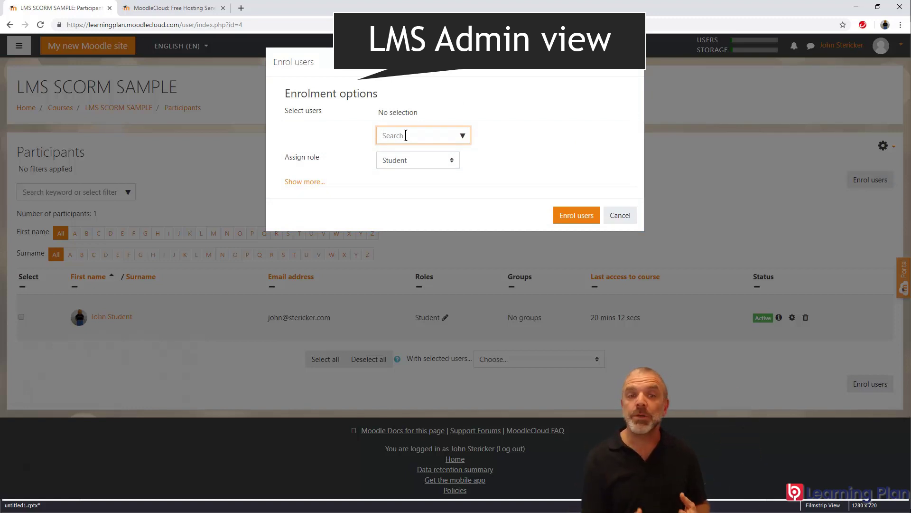
text(st)
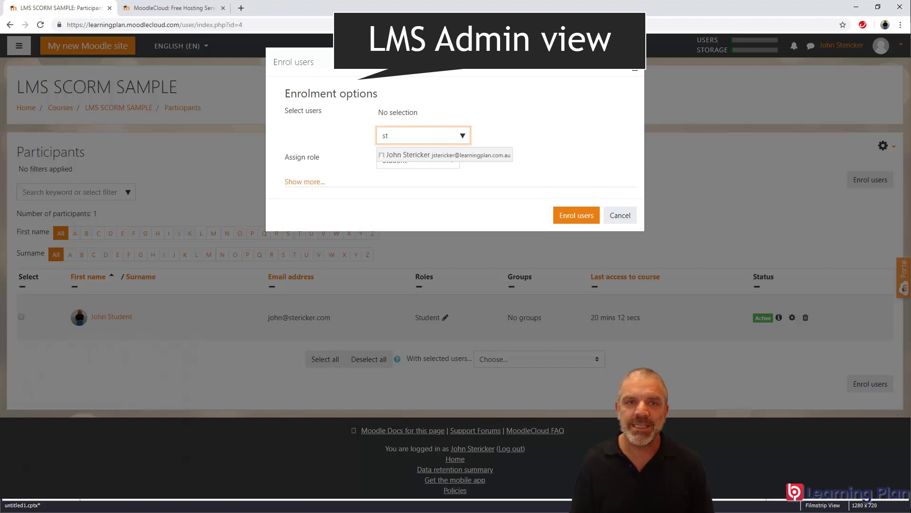
click(635, 69)
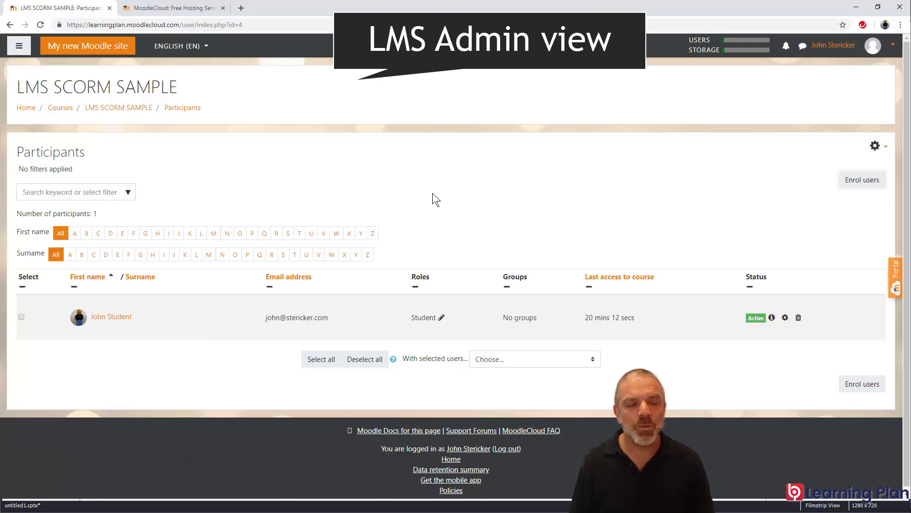
click(134, 109)
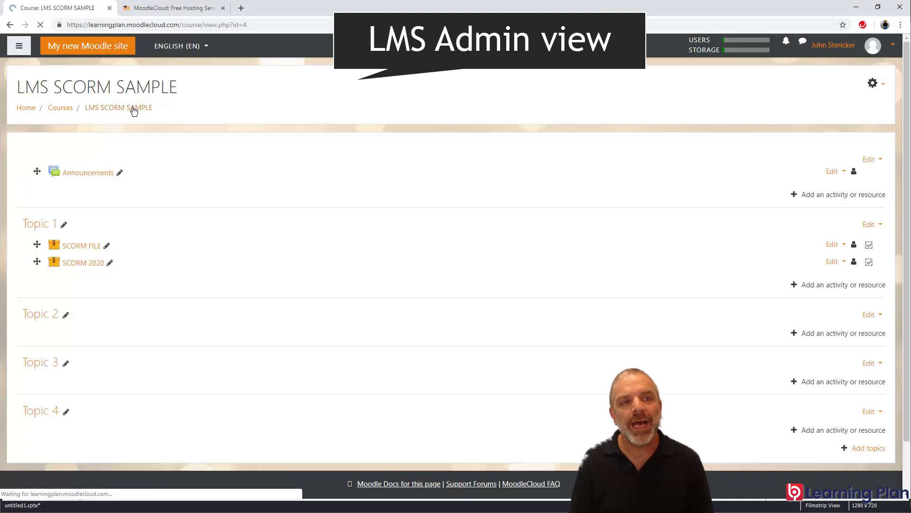
- Switch to the student's Firefox session and launch SCORM 2020 in Normal mode from the LMS SCORM SAMPLE course
click(92, 262)
key(alt+Tab)
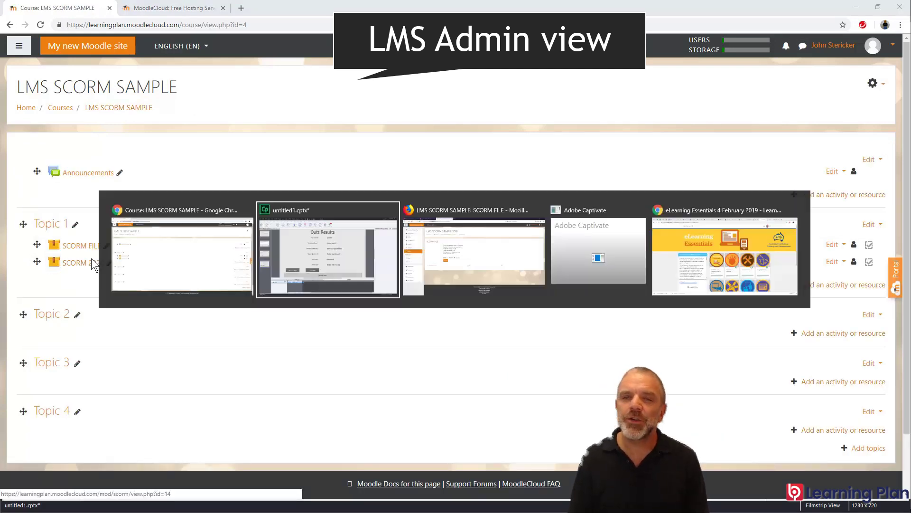
key(alt+Tab)
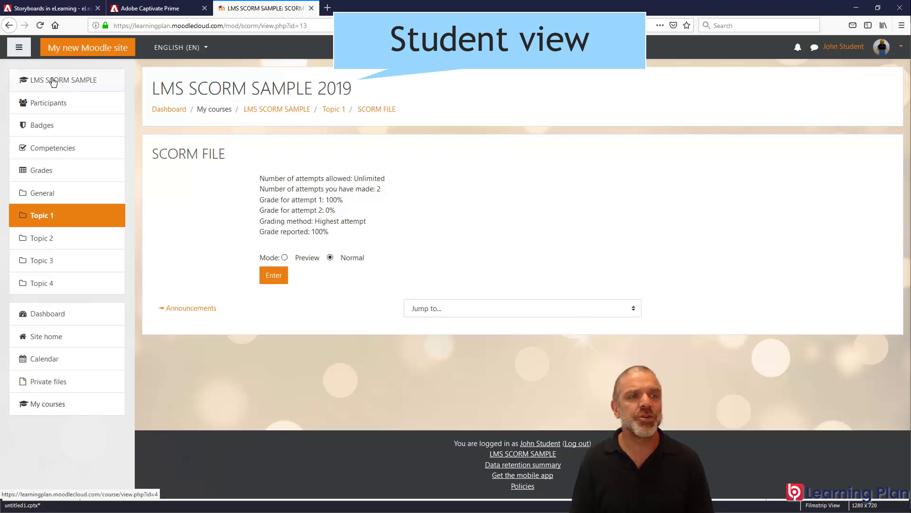
click(69, 49)
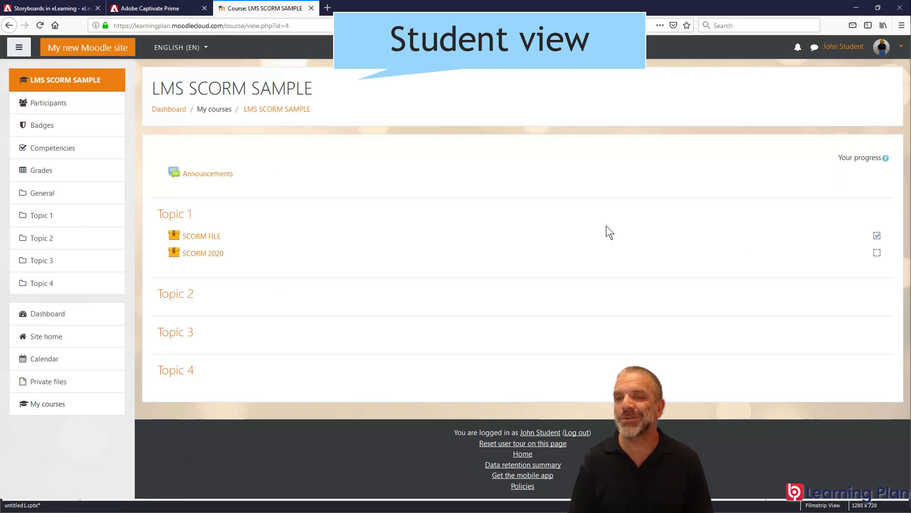
click(196, 254)
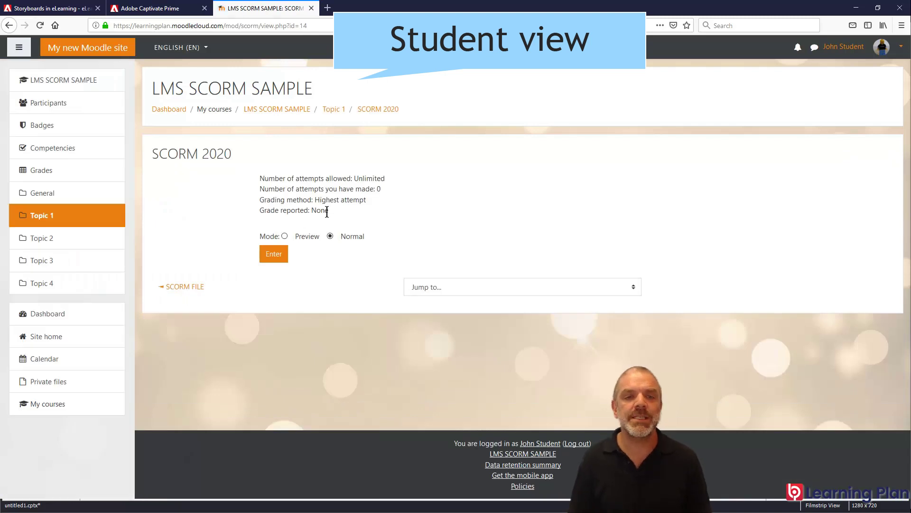
click(271, 252)
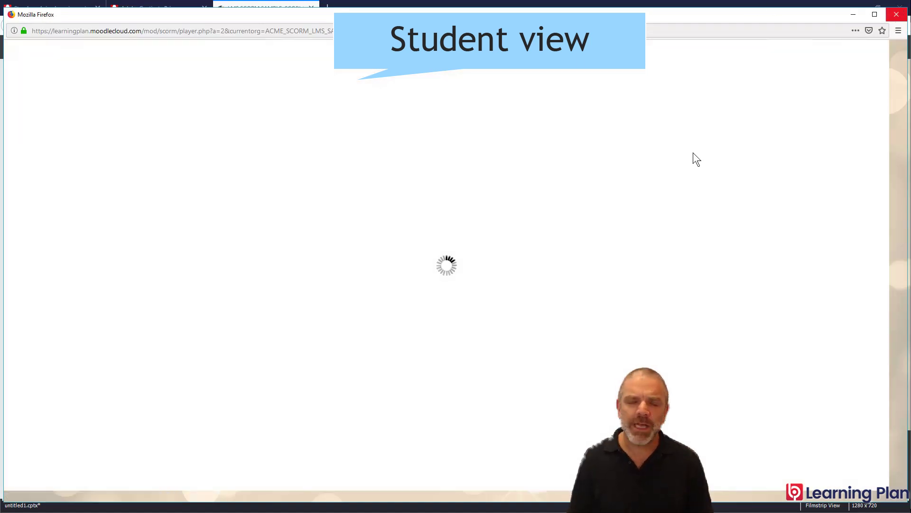
- Switch to Adobe Captivate, check the Scalable HTML content option in the publish settings, and close them without publishing
key(alt+Tab)
key(alt+Tab)
key(alt+Tab)
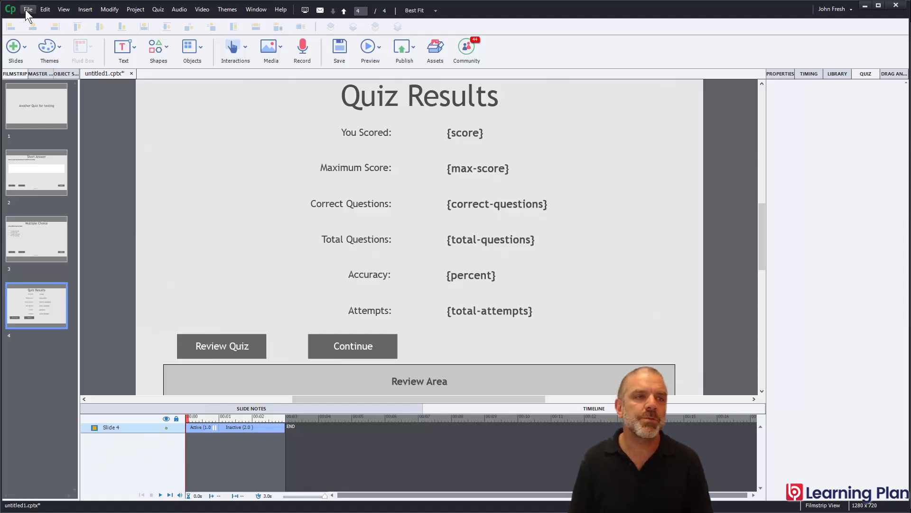
click(26, 9)
click(62, 176)
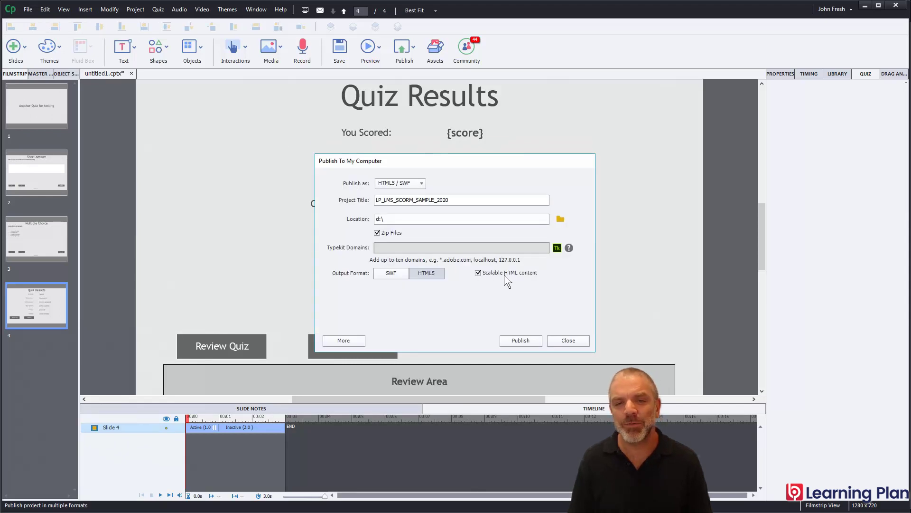
key(Escape)
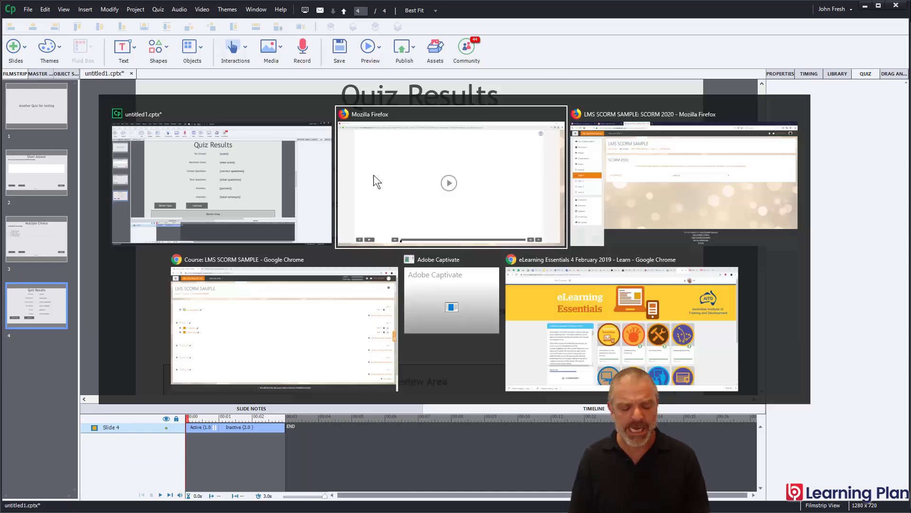
- Switch back to the Firefox quiz player and test its scaling by shrinking the window and enlarging it again
key(alt+Tab)
click(374, 175)
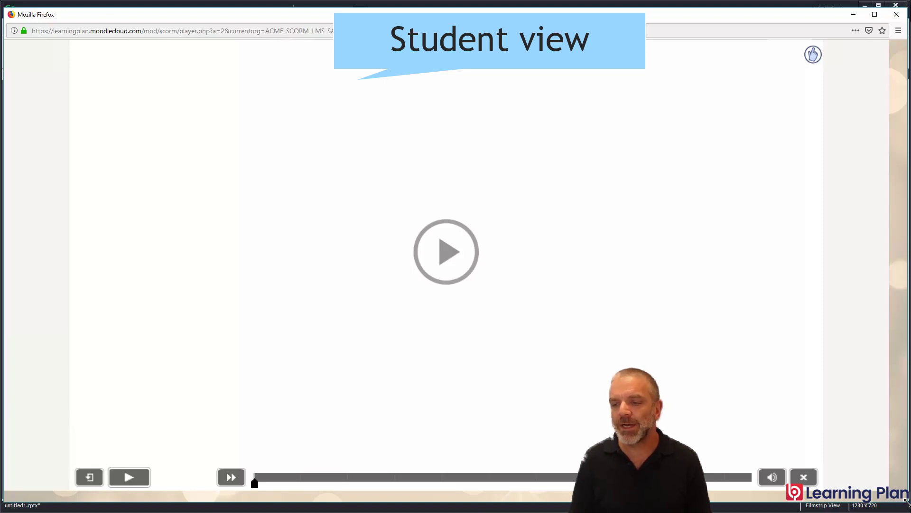
drag(907, 501, 665, 392)
drag(709, 411, 906, 498)
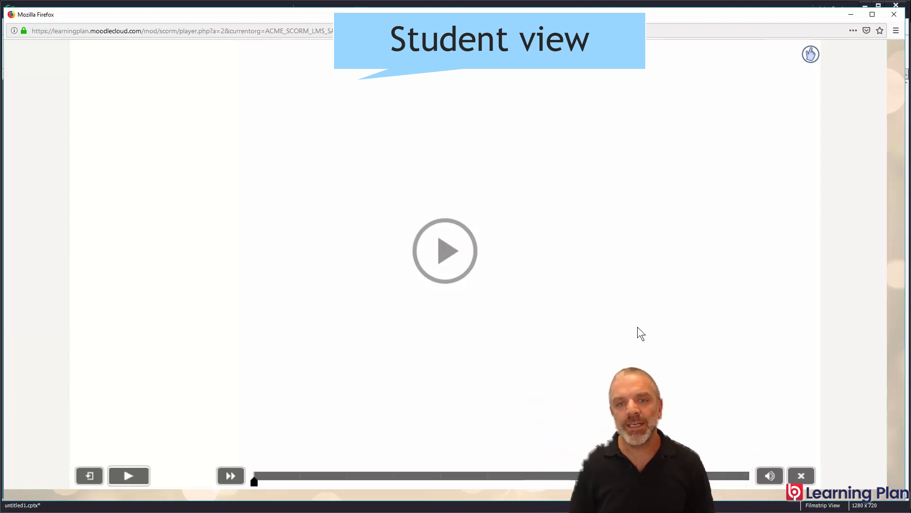
- Take the quiz through to its results and exit the player, and reopen SCORM 2020 to check the student's attempt grade
click(454, 254)
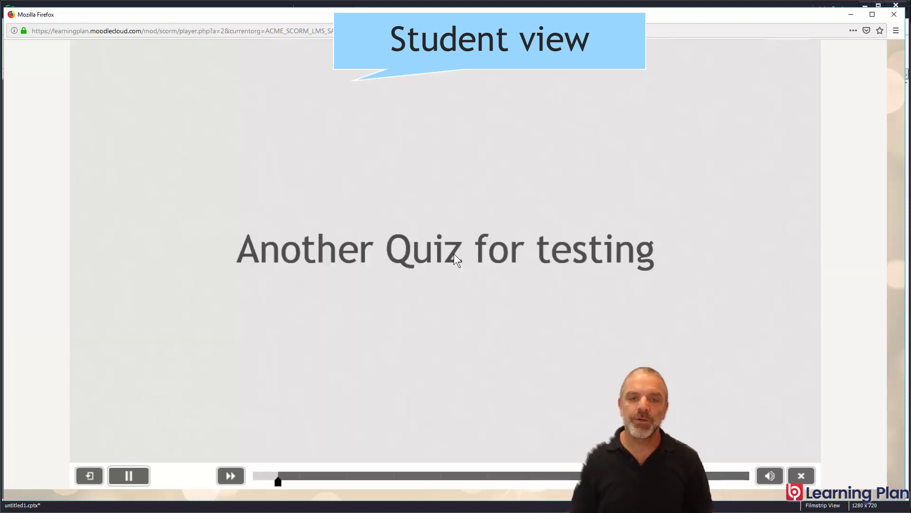
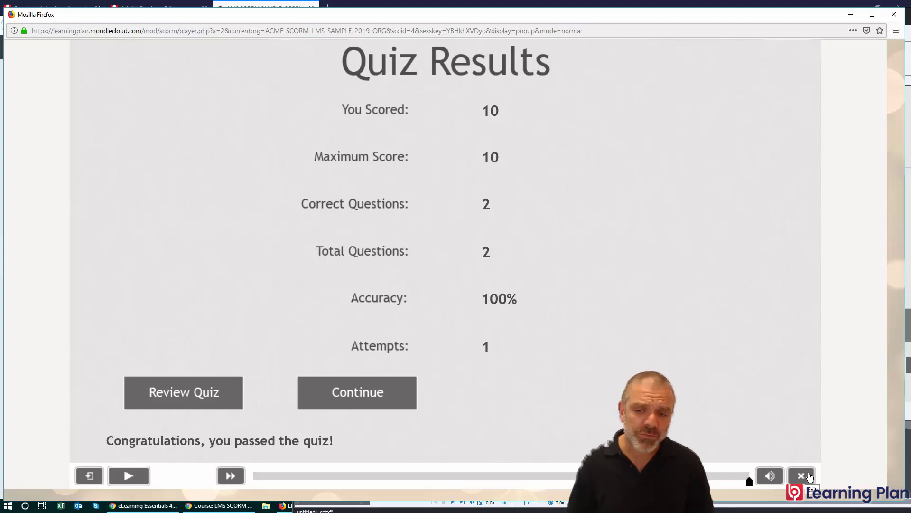
click(810, 477)
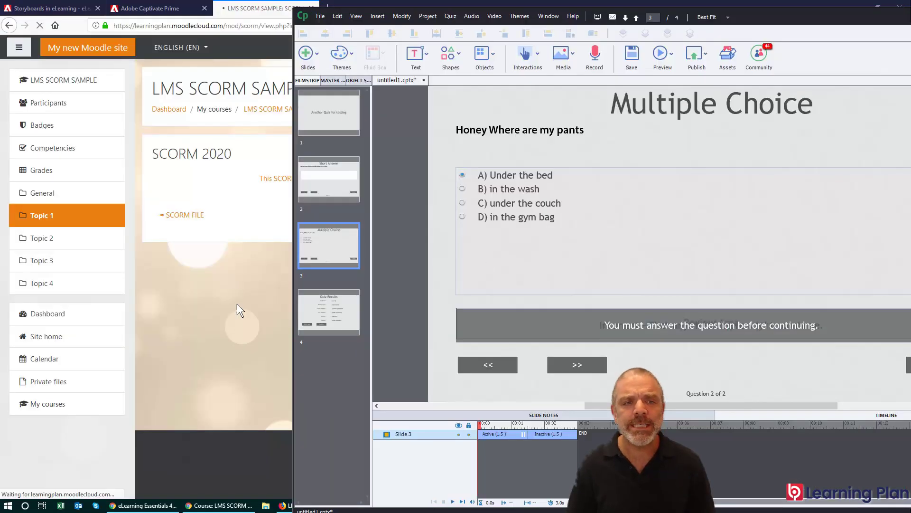
click(219, 299)
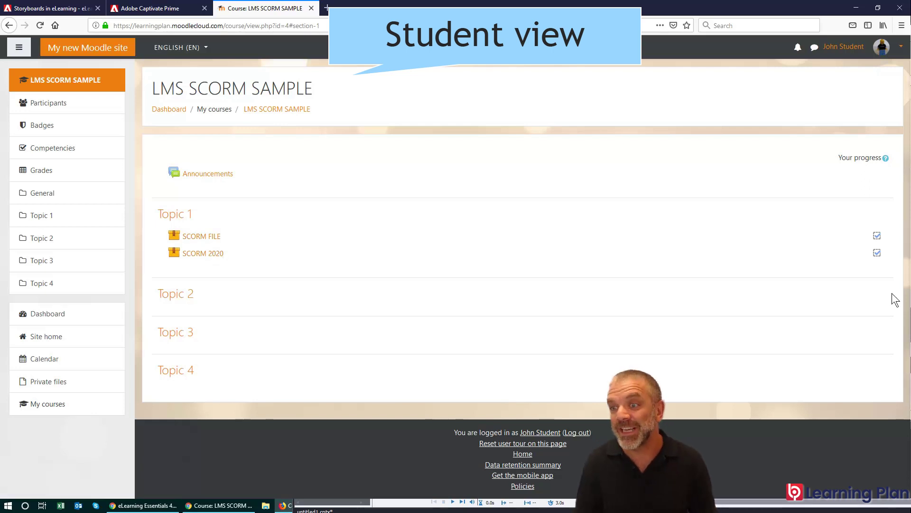
click(217, 257)
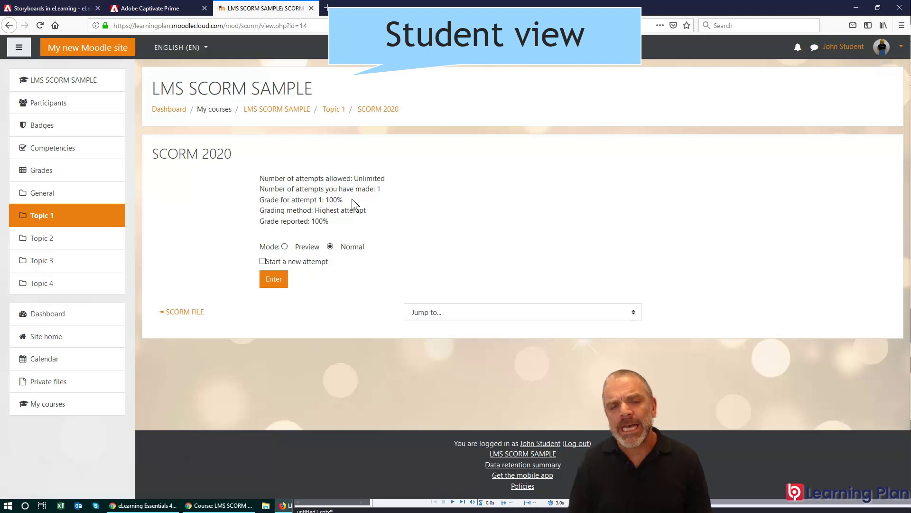
- Switch to the Chrome admin session and view the interactions report for SCORM 2020 to examine the student's score and responses
key(alt+Tab)
key(alt+Tab)
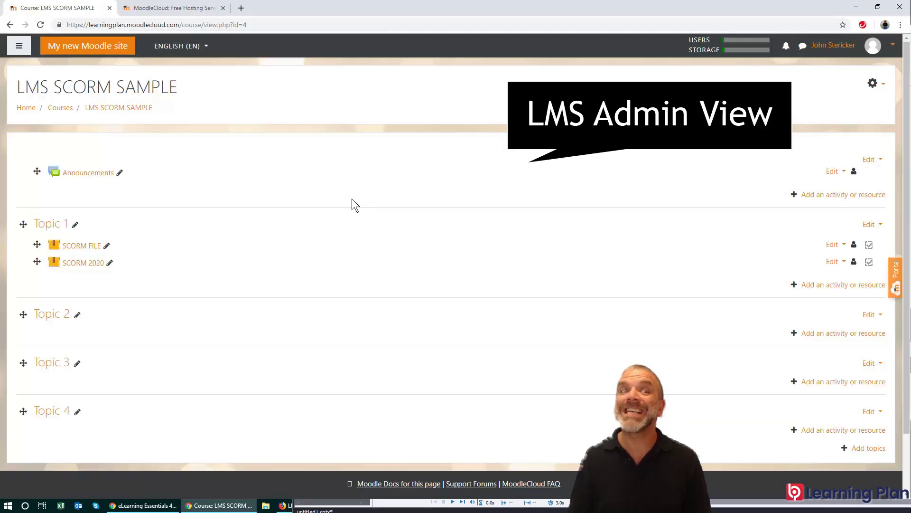
click(90, 264)
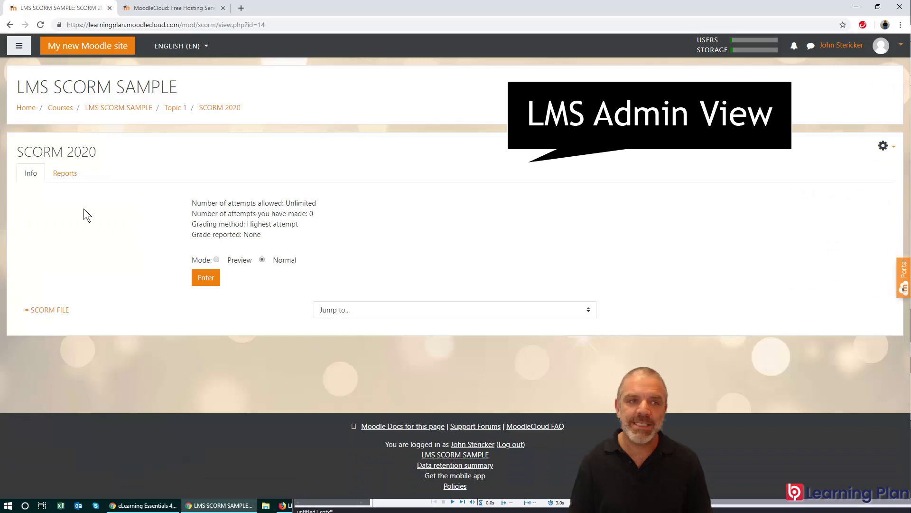
click(59, 174)
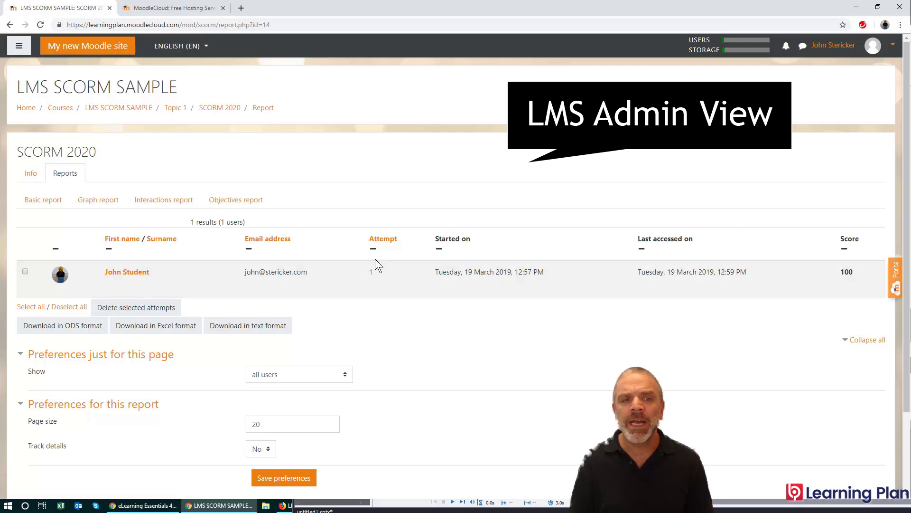
click(162, 200)
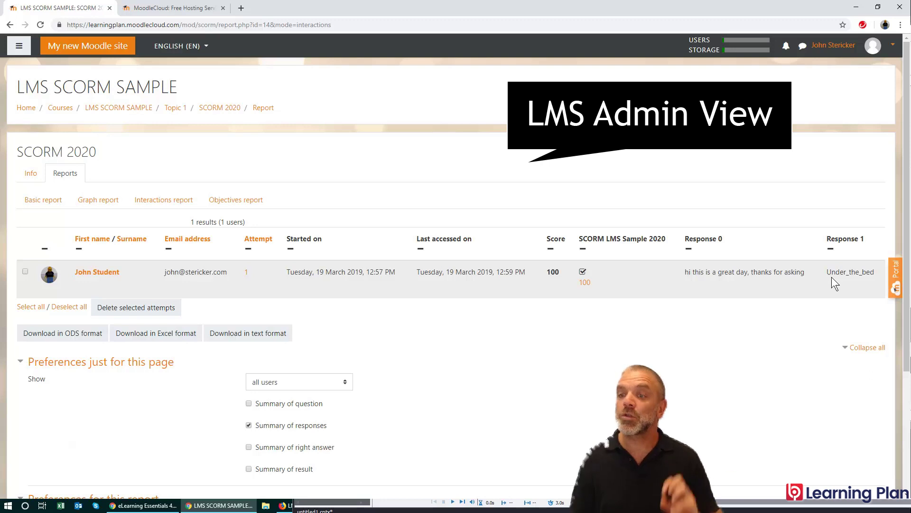
click(167, 202)
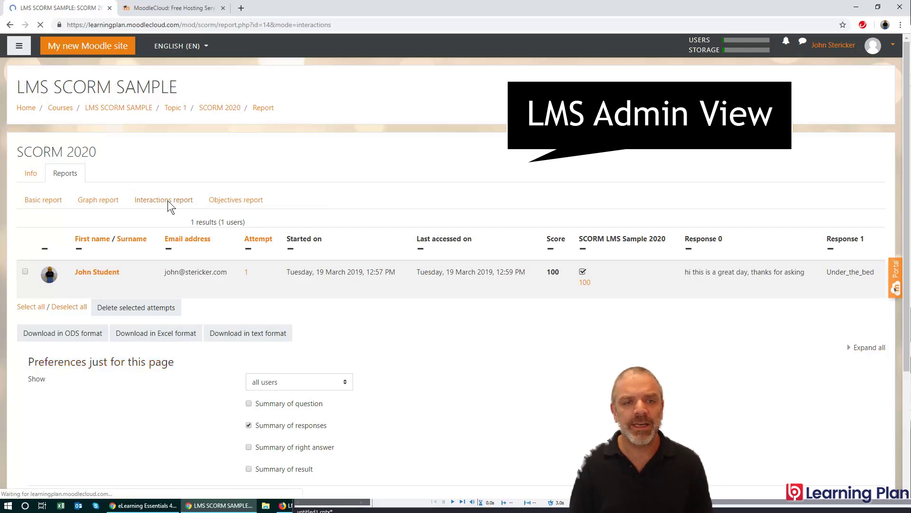
- Open the student's attempt 1 in the SCORM 2020 report, switch to Adobe Captivate and check the course title in the quiz reporting Manifest
click(246, 275)
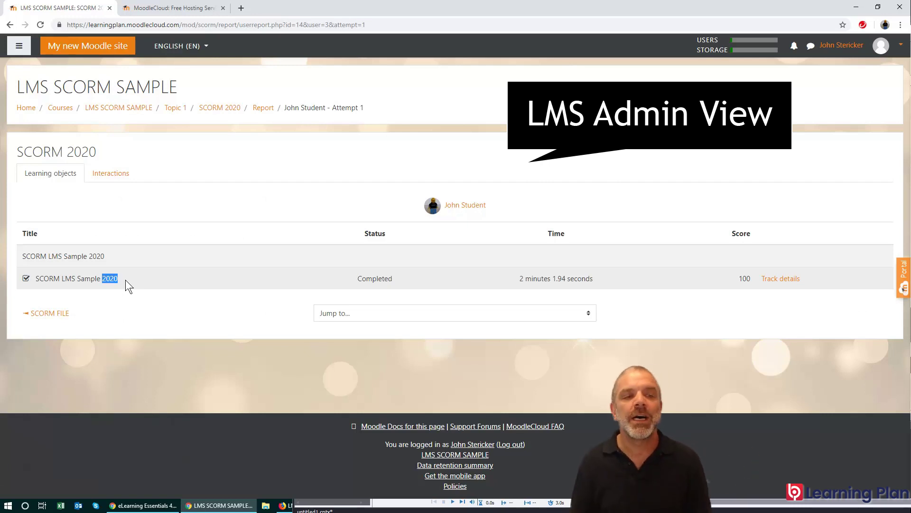
key(alt+Tab)
key(alt+Tab)
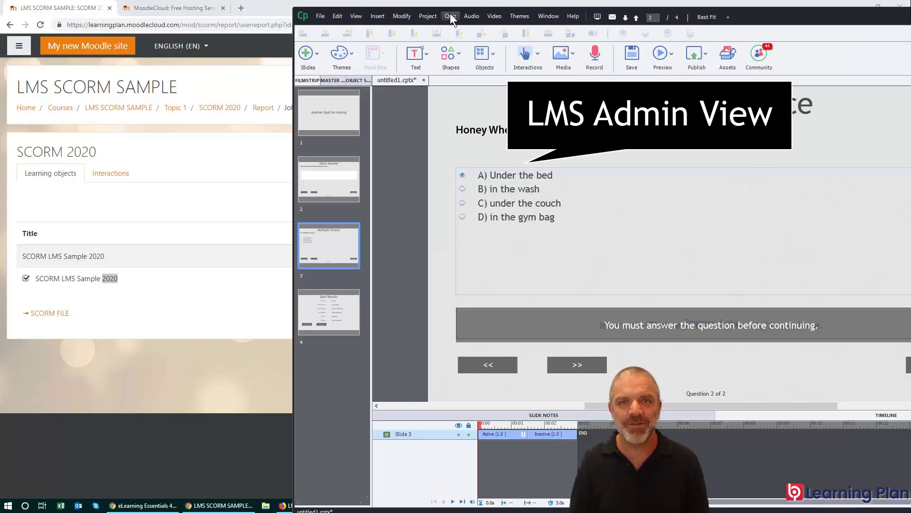
click(450, 14)
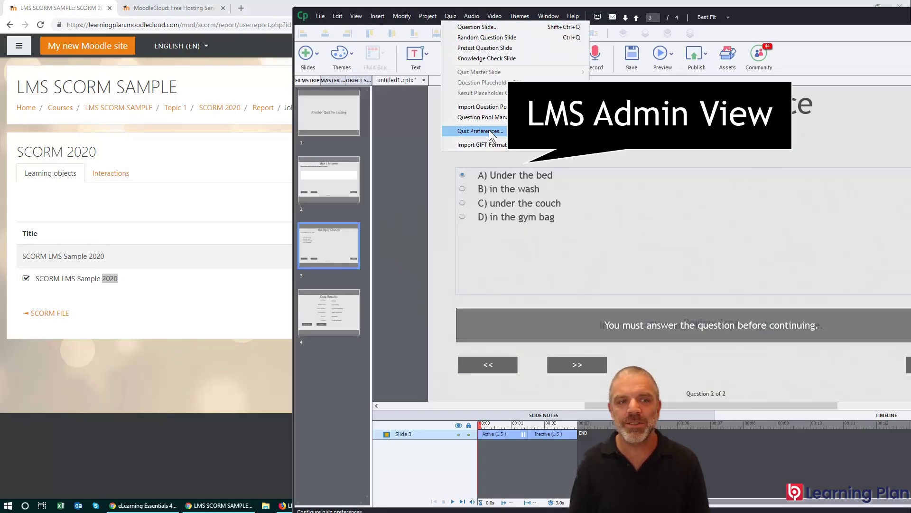
click(489, 130)
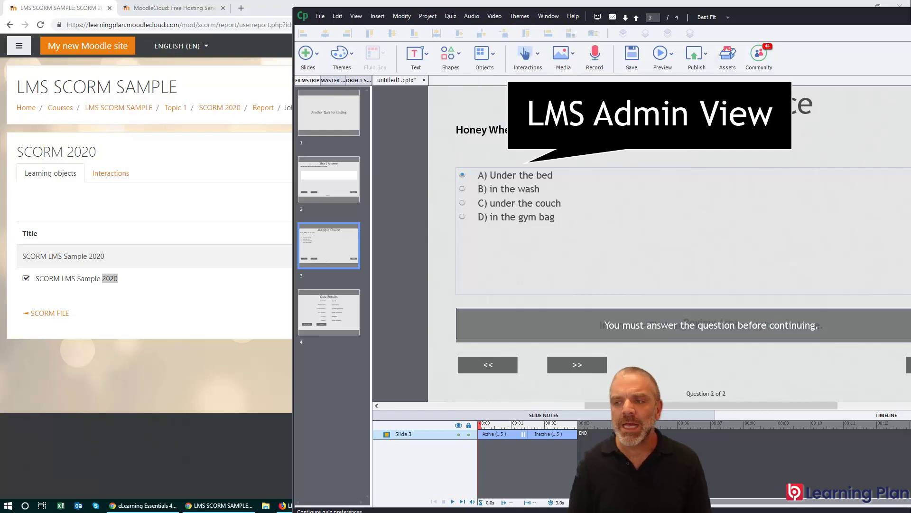
click(470, 126)
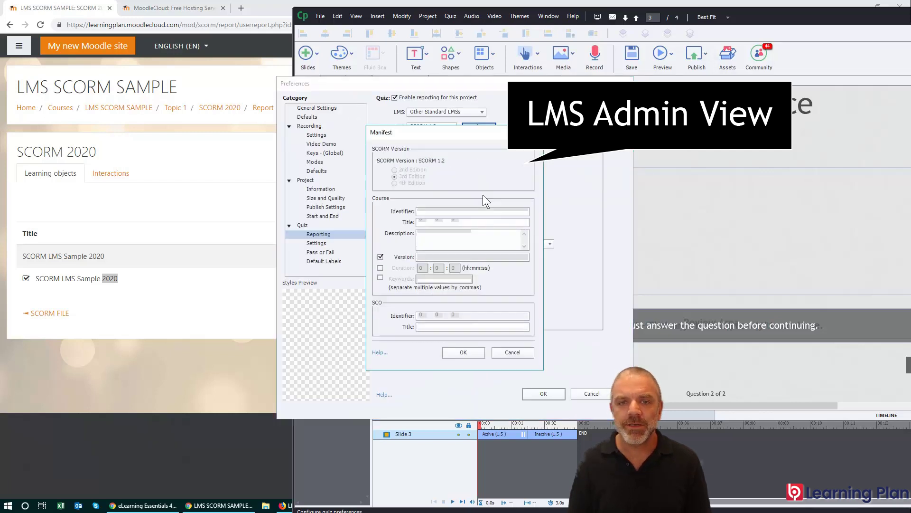
drag(481, 223, 392, 230)
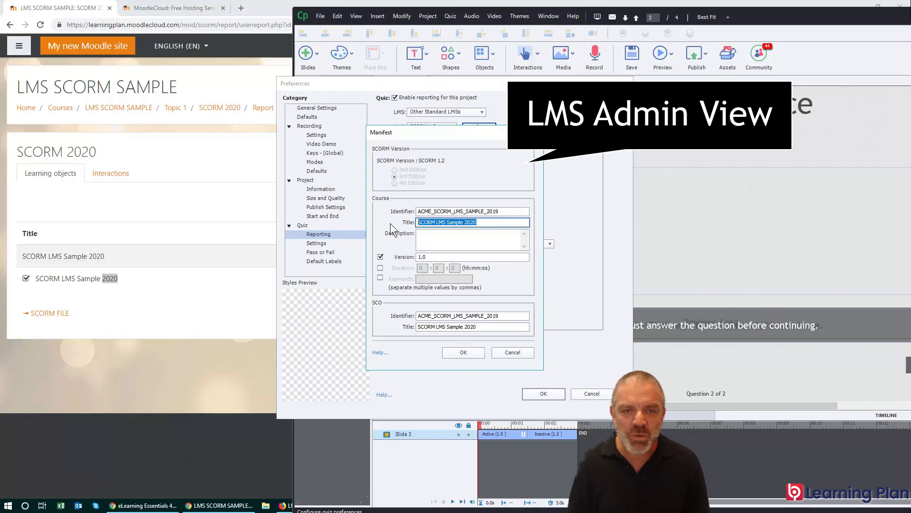
- Switch back to the Chrome admin session and examine the attempt's learning object title and time spent
click(24, 257)
drag(24, 256, 101, 260)
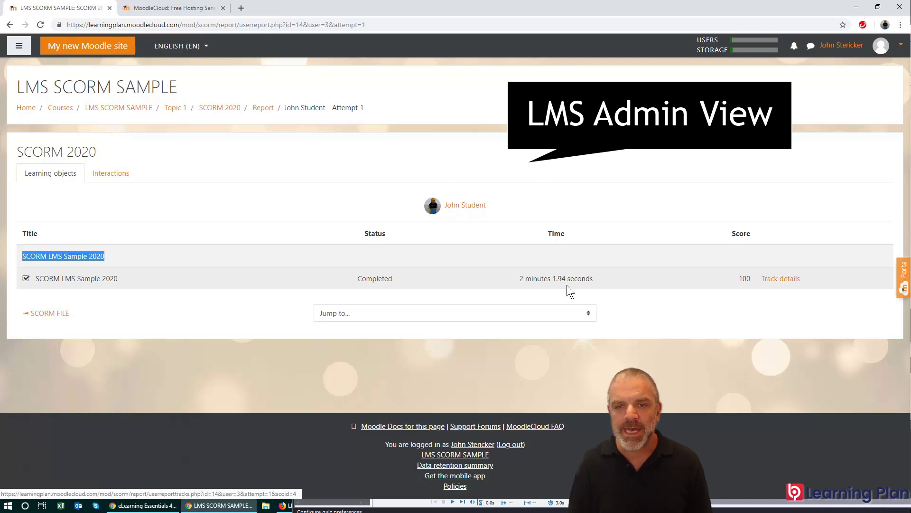
drag(519, 280, 585, 279)
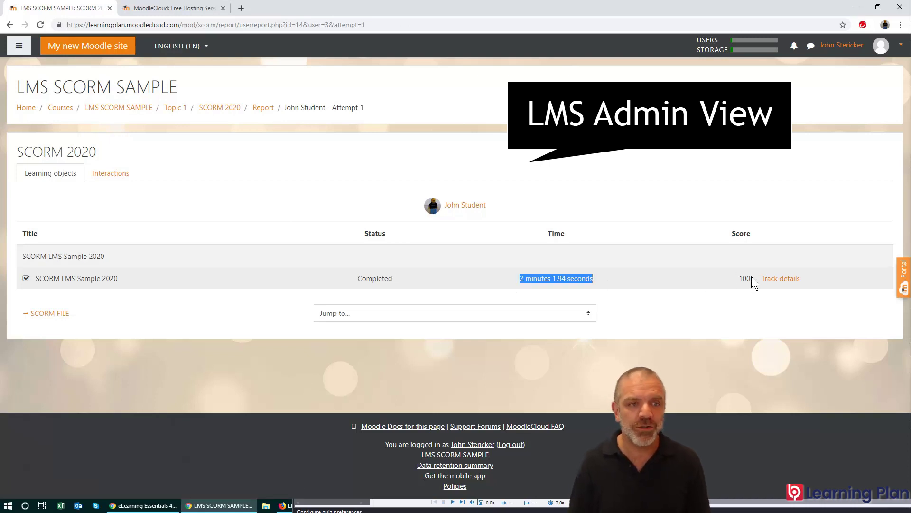
- View the attempt's interactions and examine the right answer and ID recorded for the first question, plus the second question's ID number
click(114, 175)
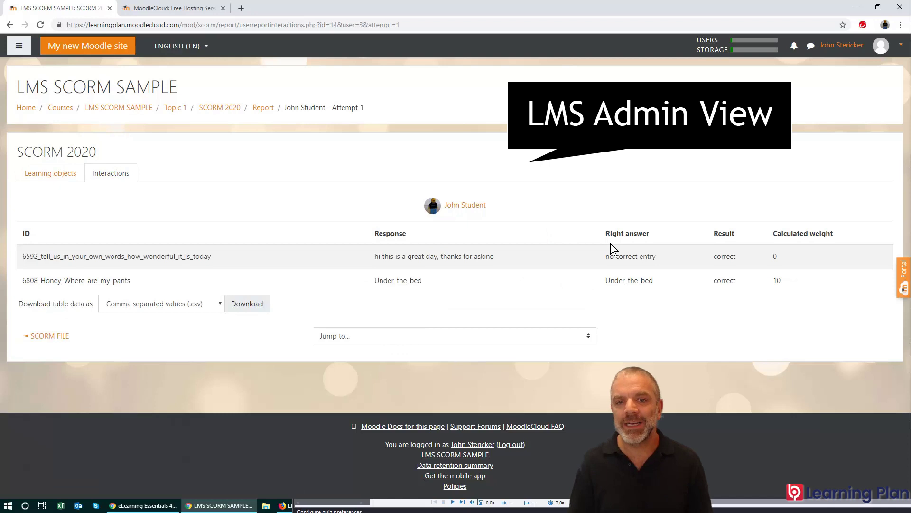
drag(605, 257, 662, 257)
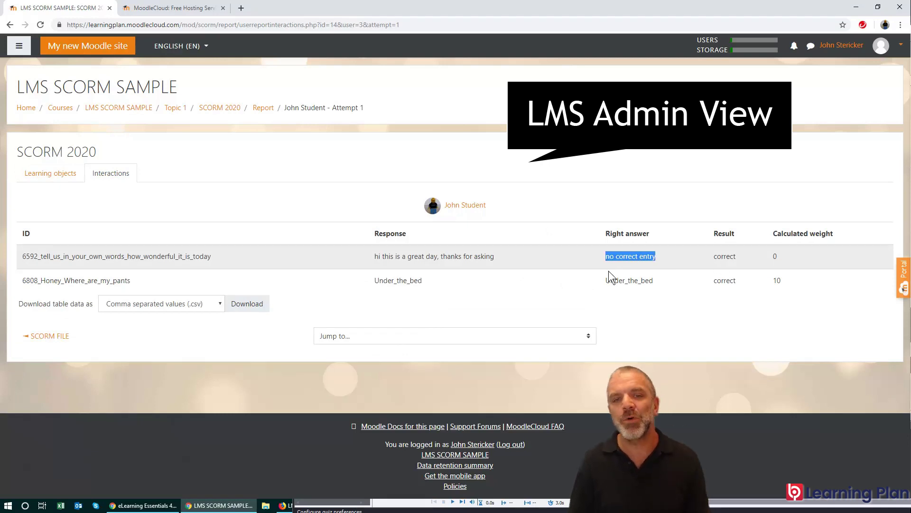
click(34, 256)
drag(34, 258, 18, 282)
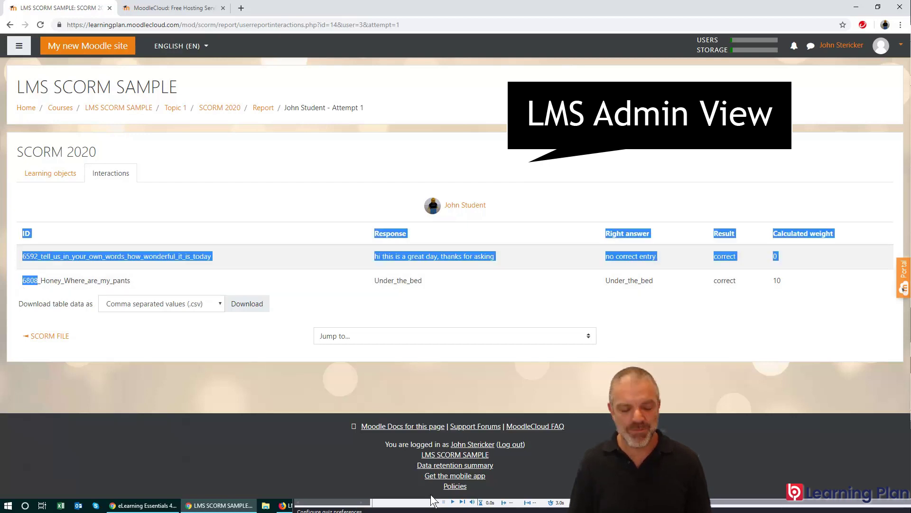
- Switch to Captivate, dismiss the Manifest and Preferences dialogs without changes, and move the window to expose the question's quiz properties
key(alt+Tab)
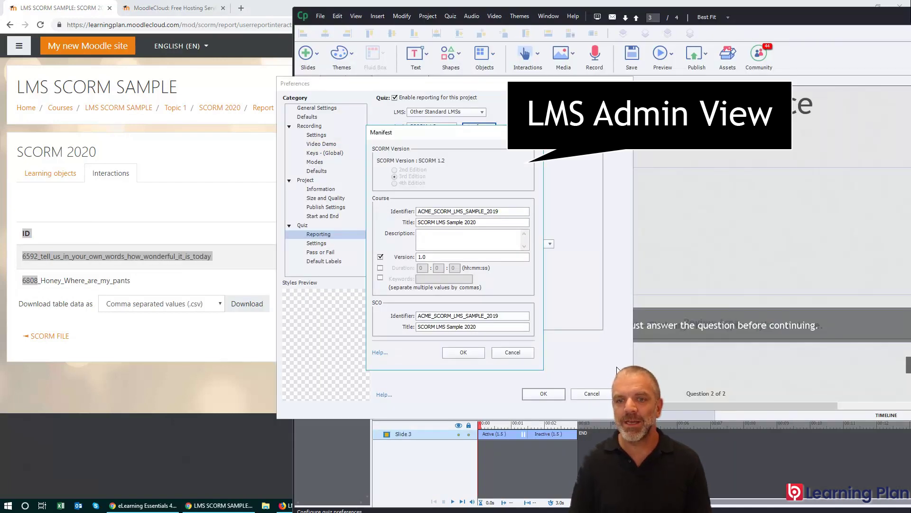
click(513, 353)
click(592, 394)
drag(768, 16, 290, 17)
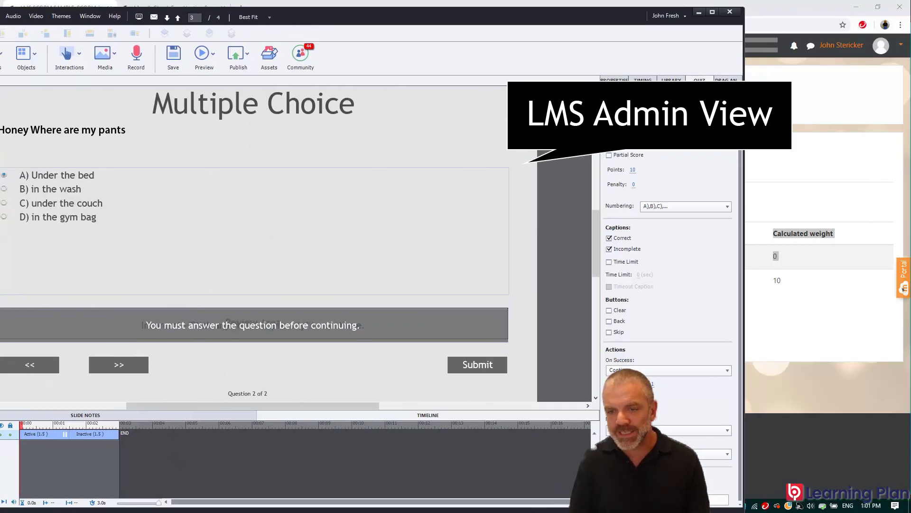
- Switch back to Chrome and examine the IDs and responses of both questions in the attempt's interactions table
click(834, 303)
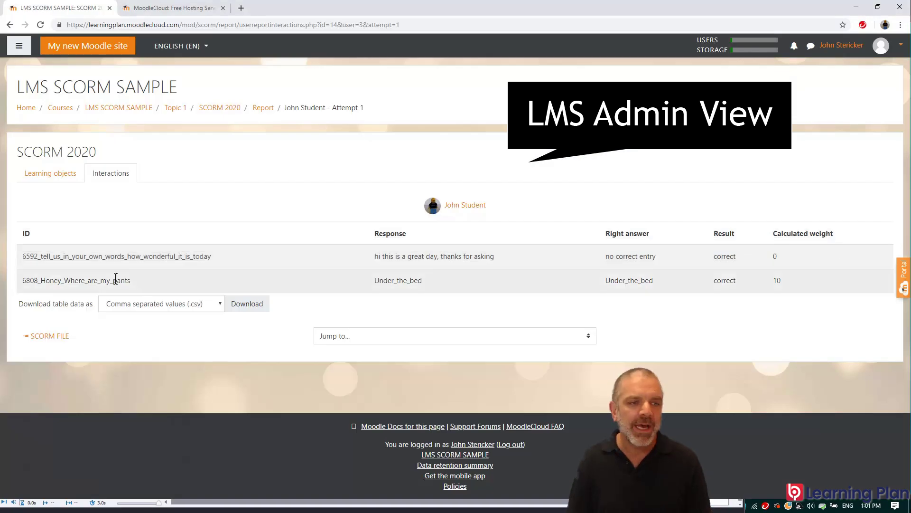
double_click(32, 279)
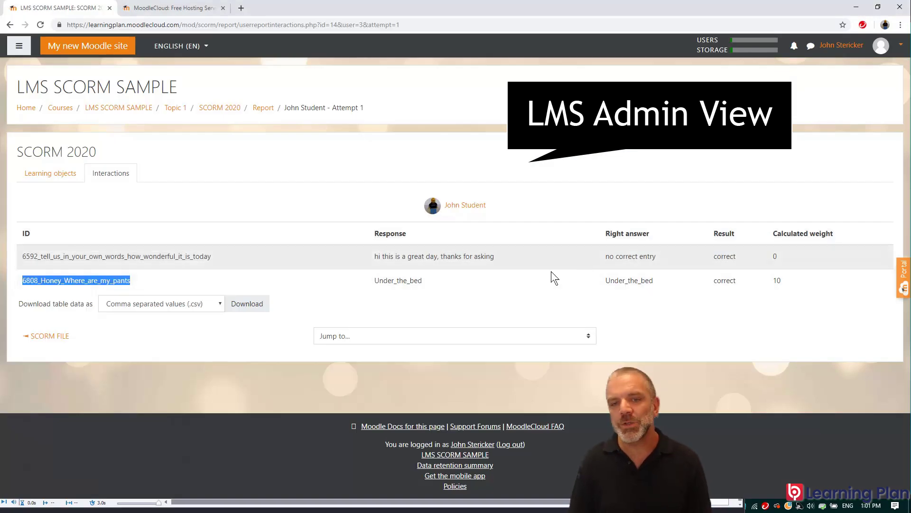
click(466, 280)
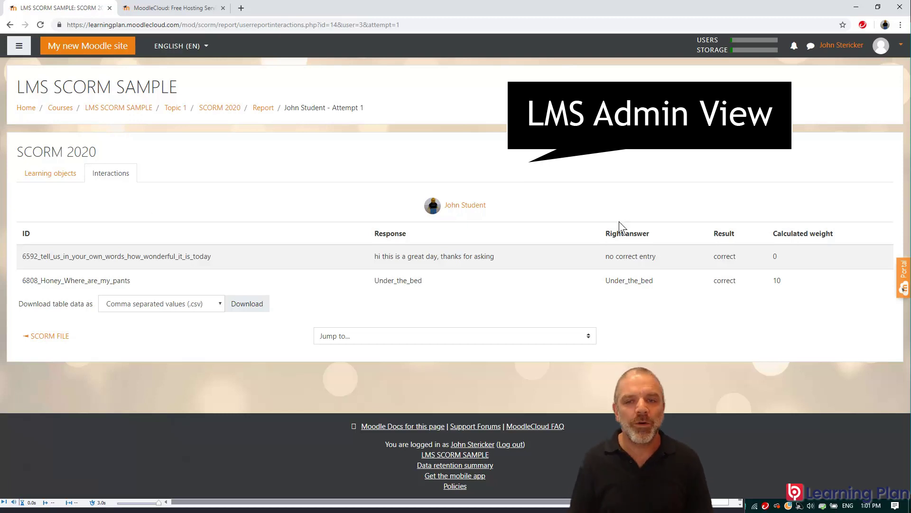
drag(462, 252, 392, 253)
drag(181, 256, 50, 257)
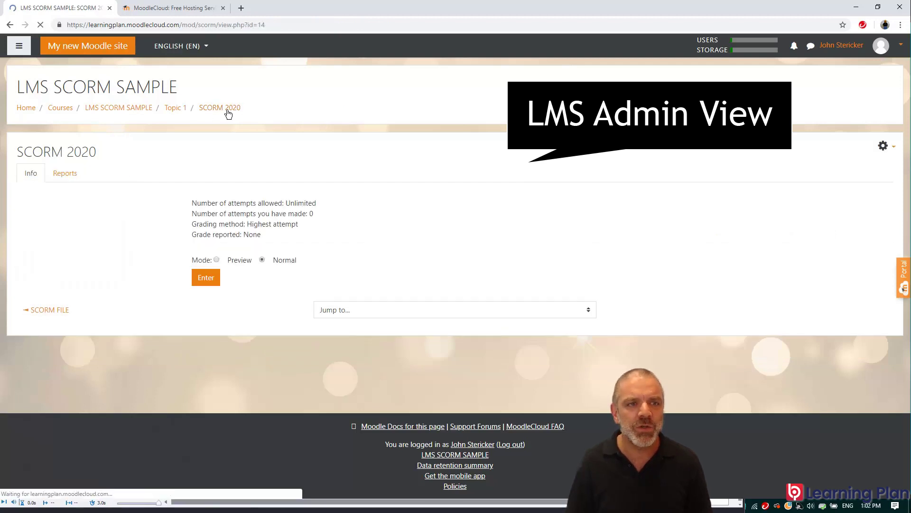
- Return to the SCORM 2020 interactions report, open the attempt's track details, and examine the total time and first question's latency
click(65, 172)
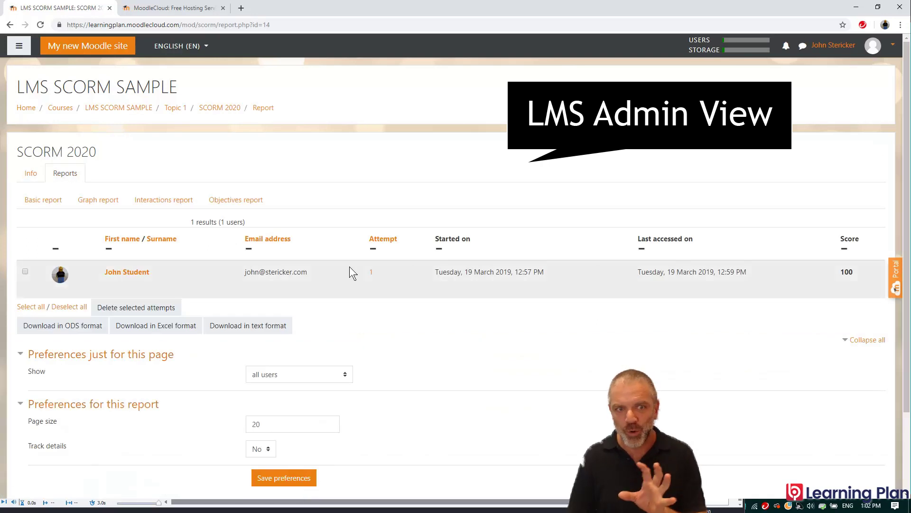
click(168, 202)
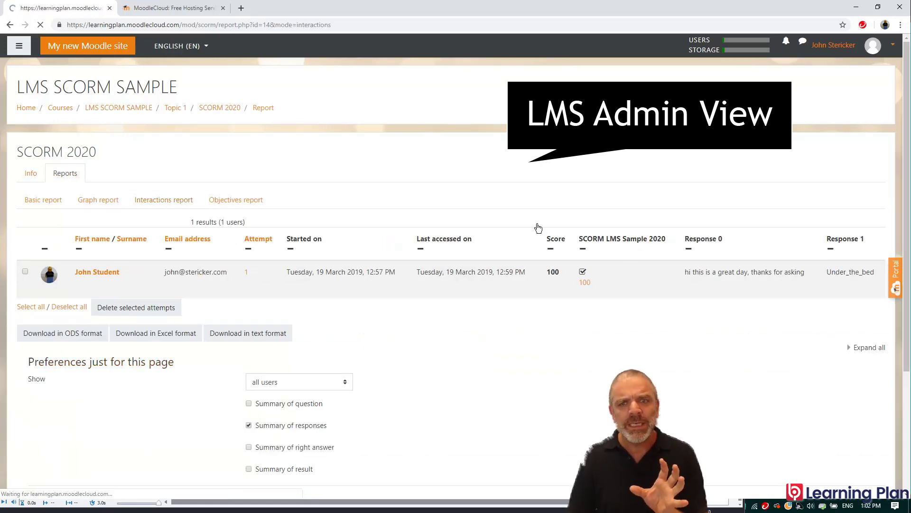
click(585, 283)
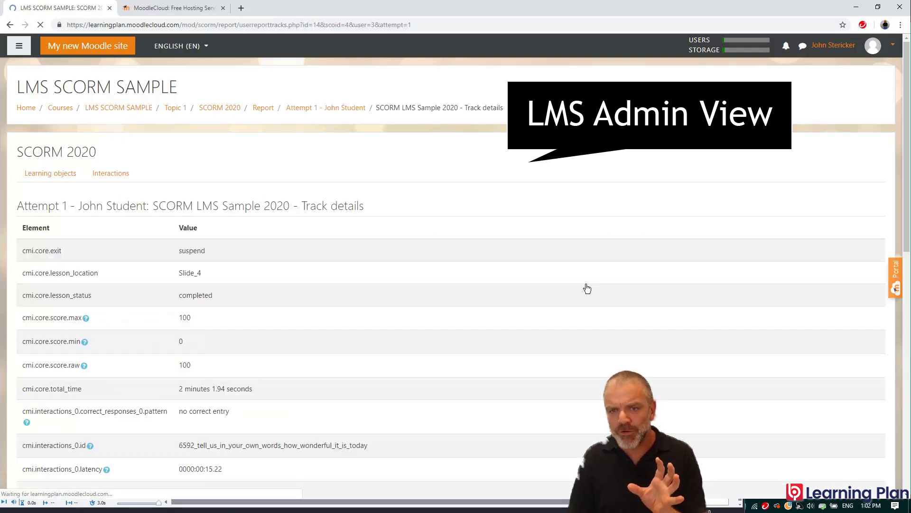
scroll(586, 293, down, 2)
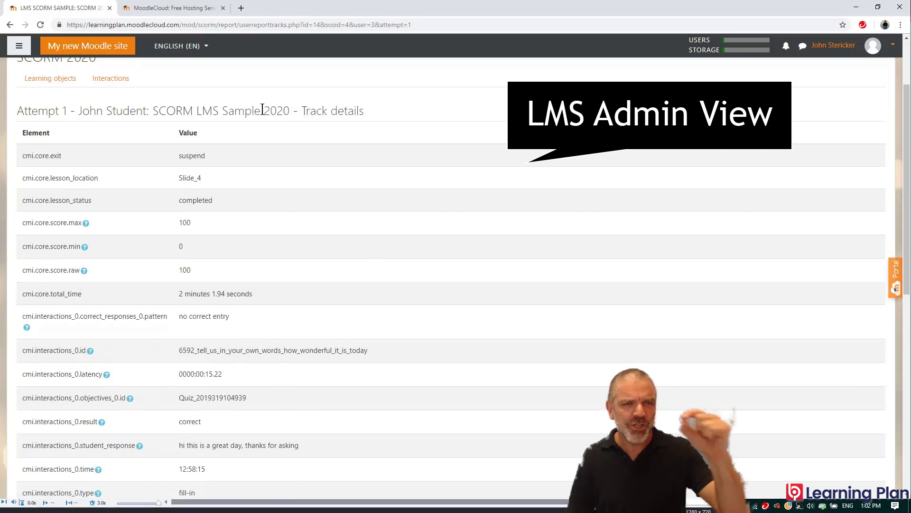
scroll(297, 199, down, 1)
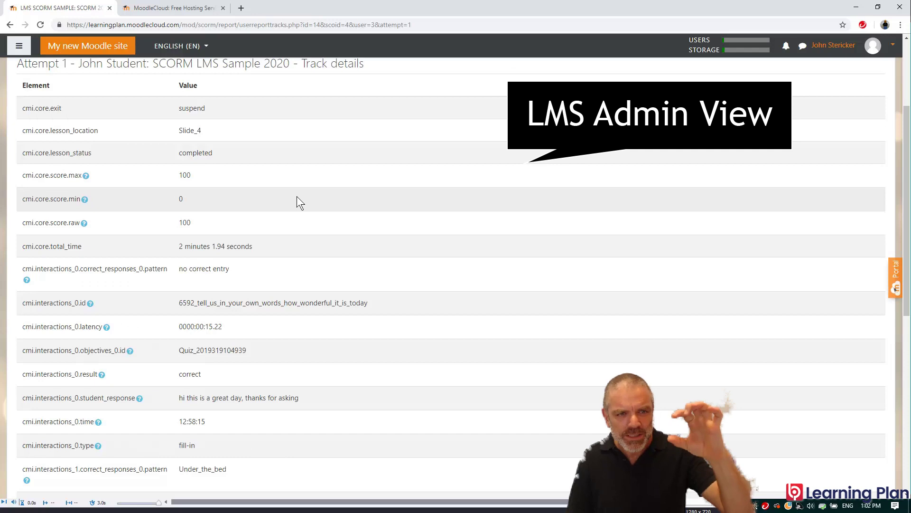
scroll(297, 197, down, 1)
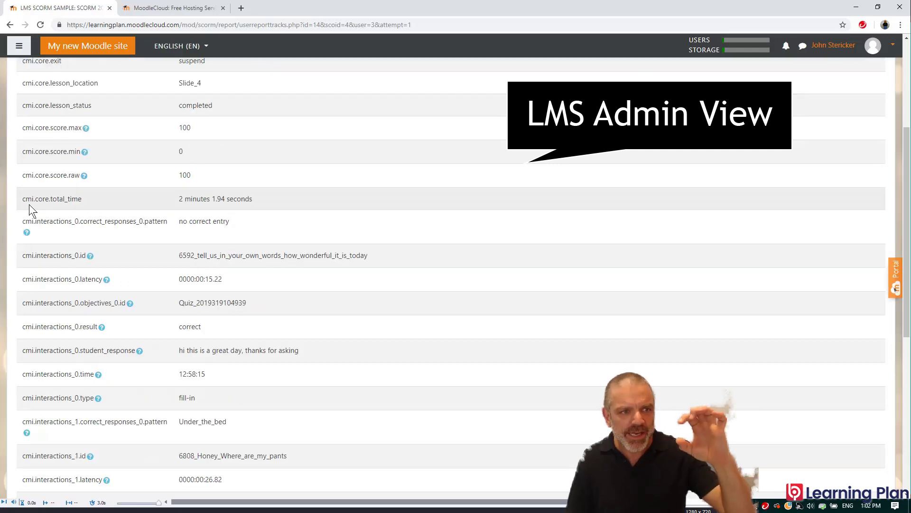
drag(22, 199, 39, 200)
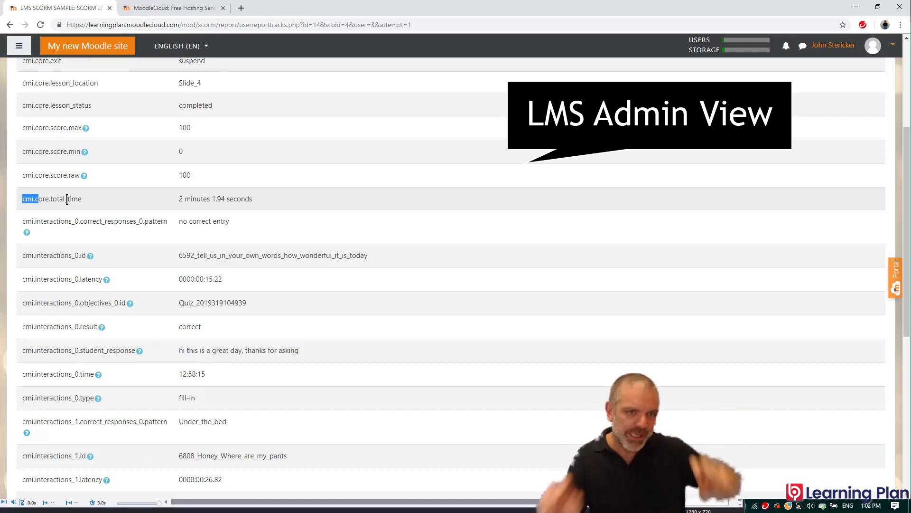
drag(222, 278, 205, 279)
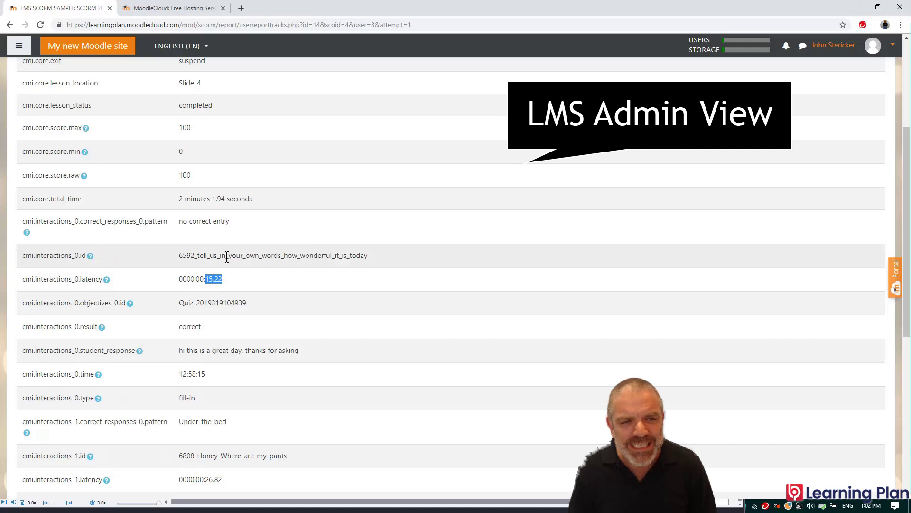
- Examine the second question's tracking data, the suspend data and the quiz objective ID in the track details
scroll(227, 258, down, 3)
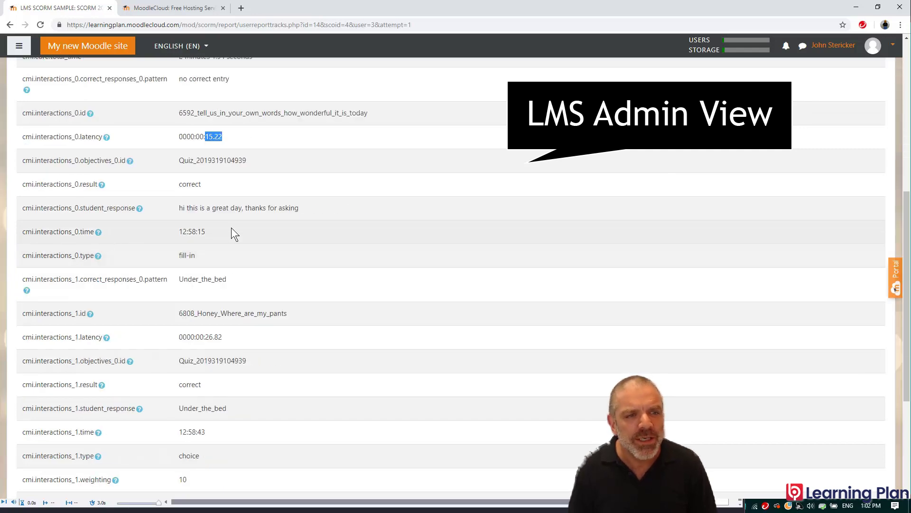
scroll(201, 222, down, 1)
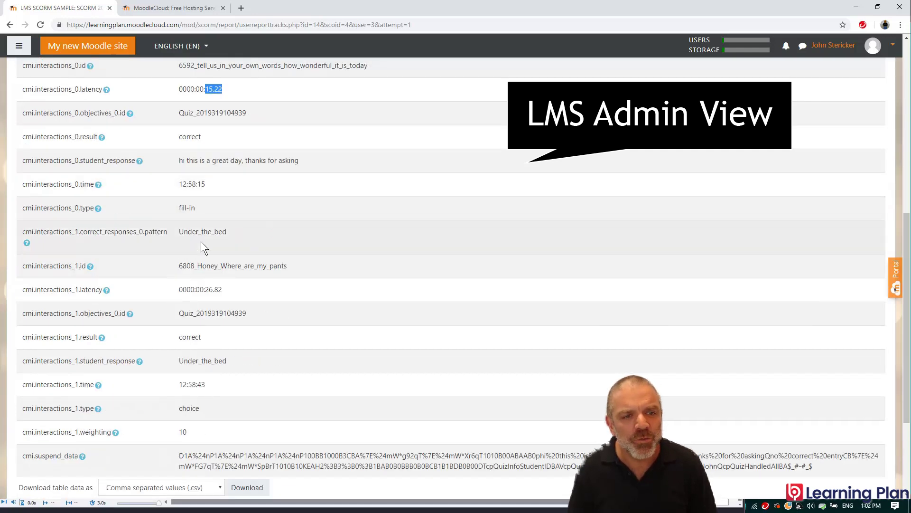
scroll(201, 241, down, 1)
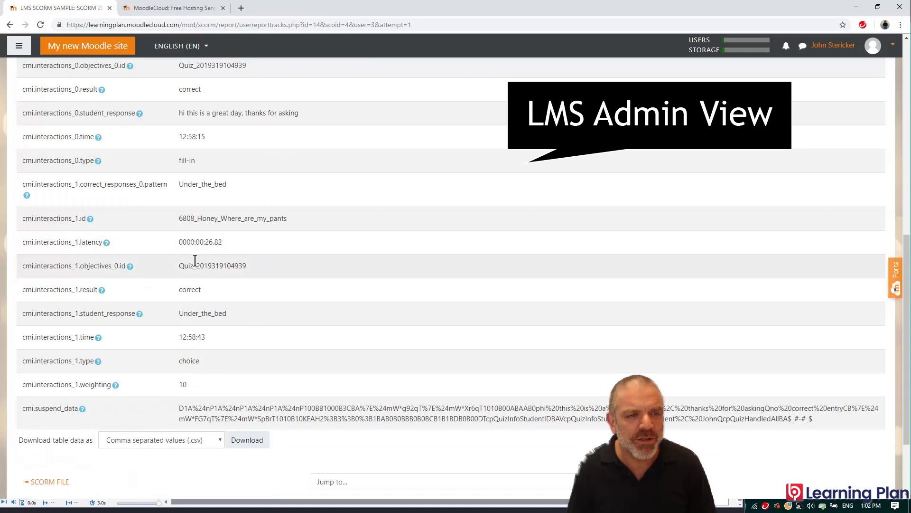
scroll(194, 261, down, 2)
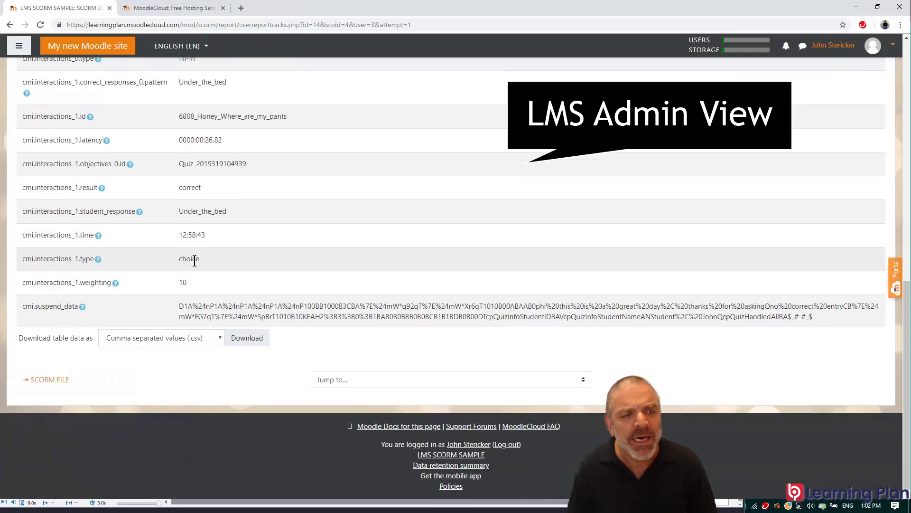
drag(201, 307, 412, 309)
click(368, 197)
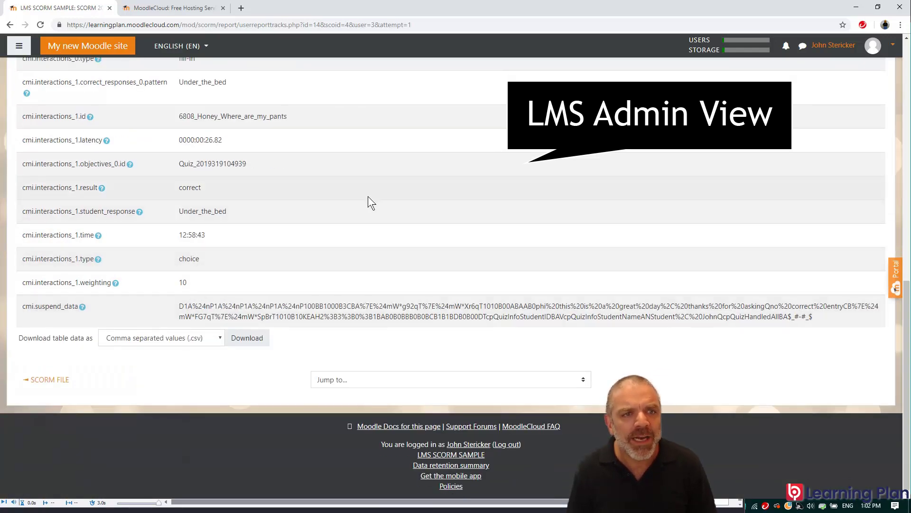
scroll(369, 196, up, 2)
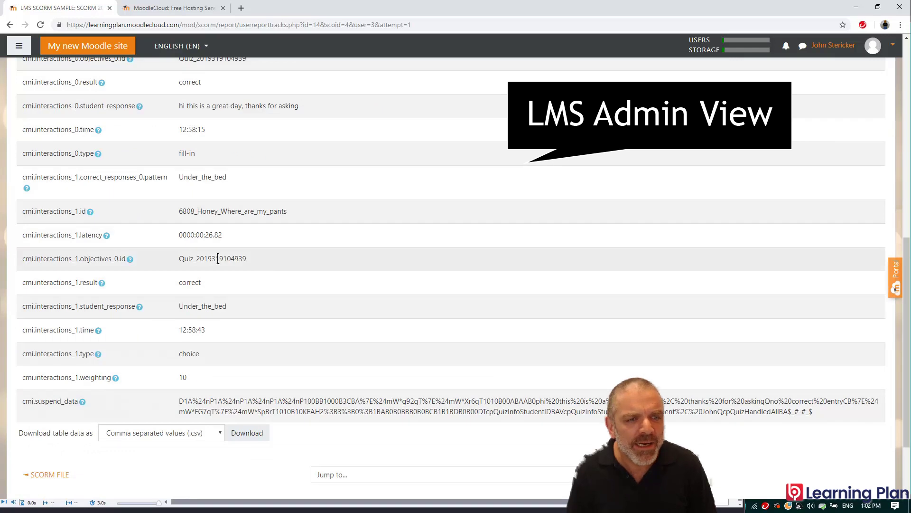
drag(248, 258, 179, 259)
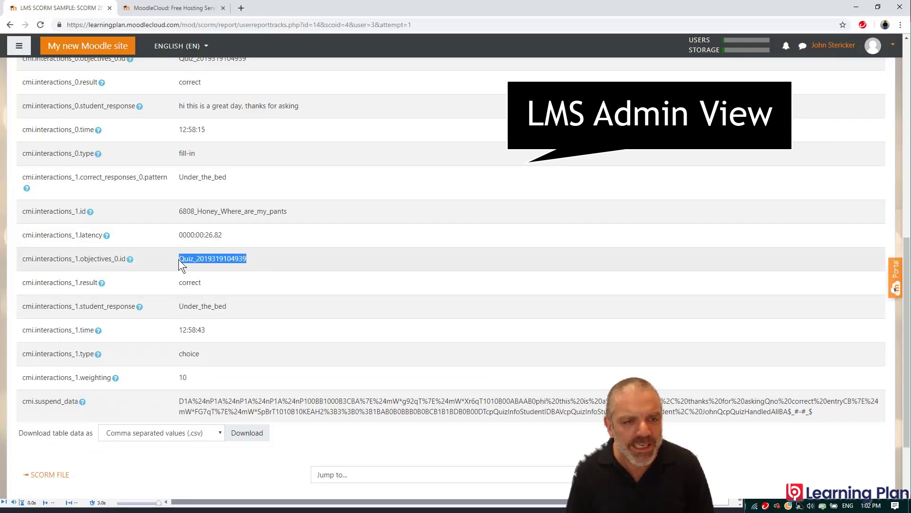
- Switch to Captivate, bring the full window into view, and examine the quiz's Objective ID in the Quiz Settings preferences
key(alt+Tab)
click(456, 252)
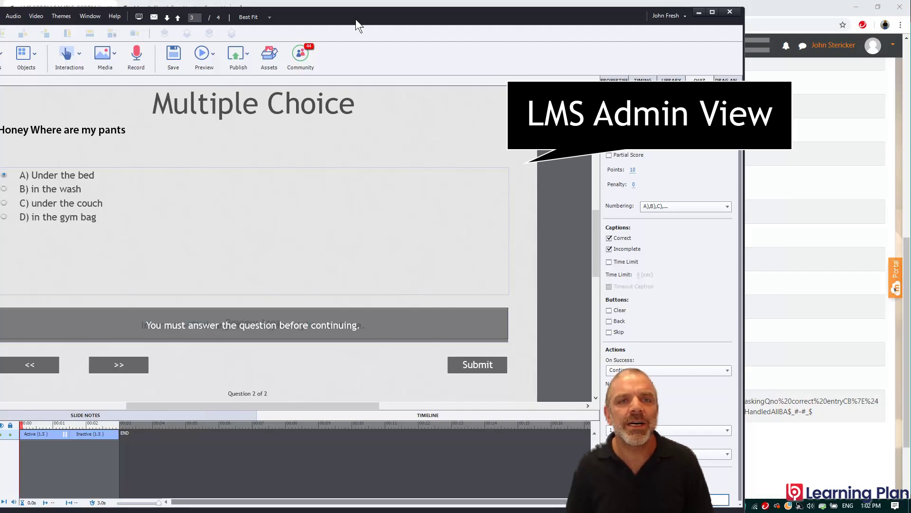
drag(355, 19, 555, 23)
click(189, 20)
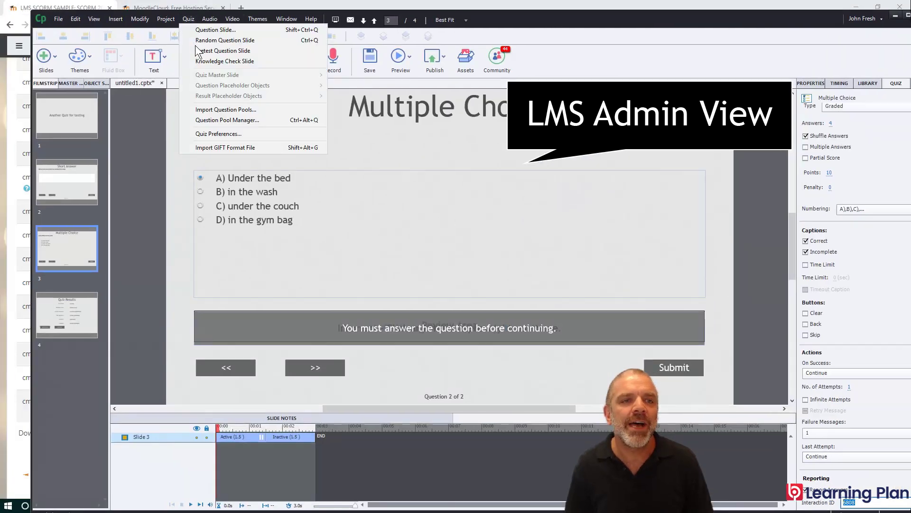
click(202, 135)
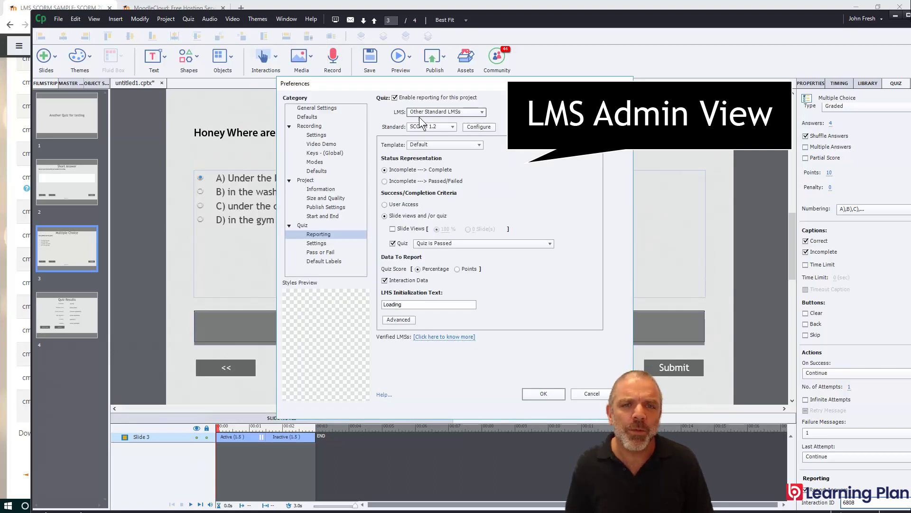
click(329, 243)
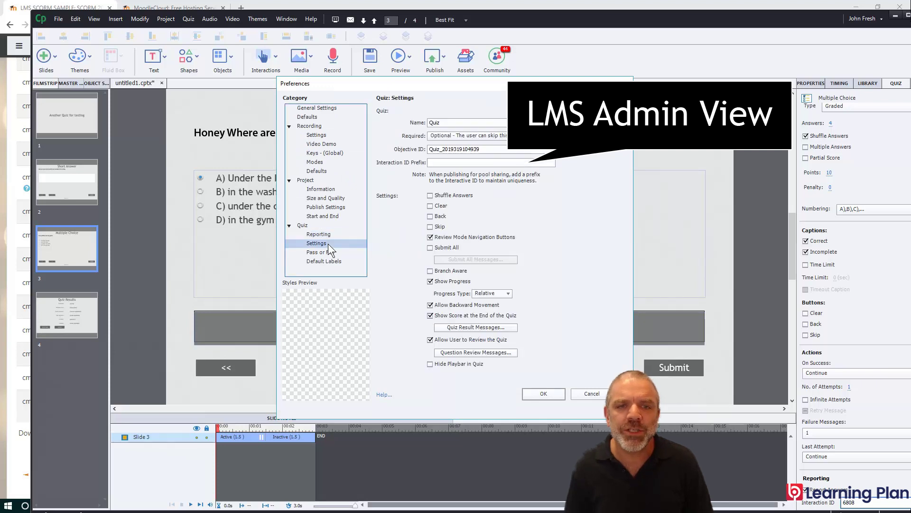
double_click(484, 150)
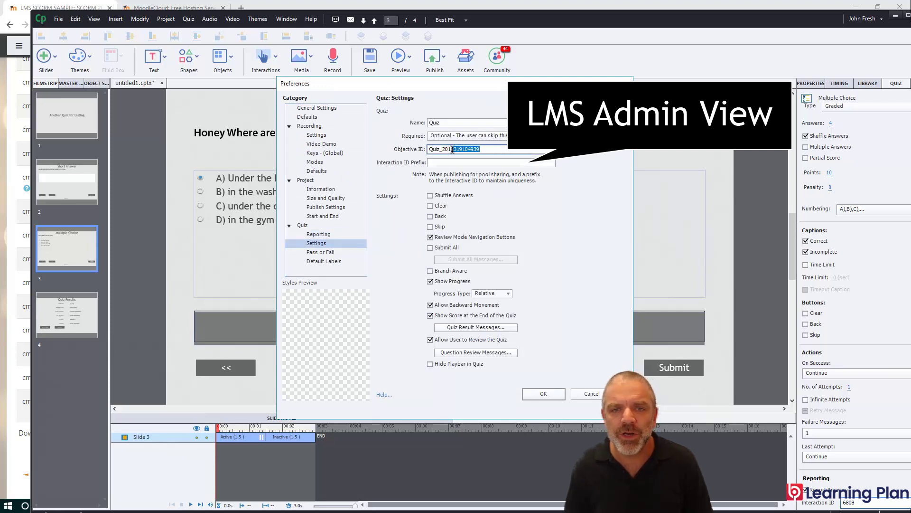
- Switch back to Chrome, compare the objective ID and other tracking values in the track details, and open the attempt's Interactions report
key(alt+Tab)
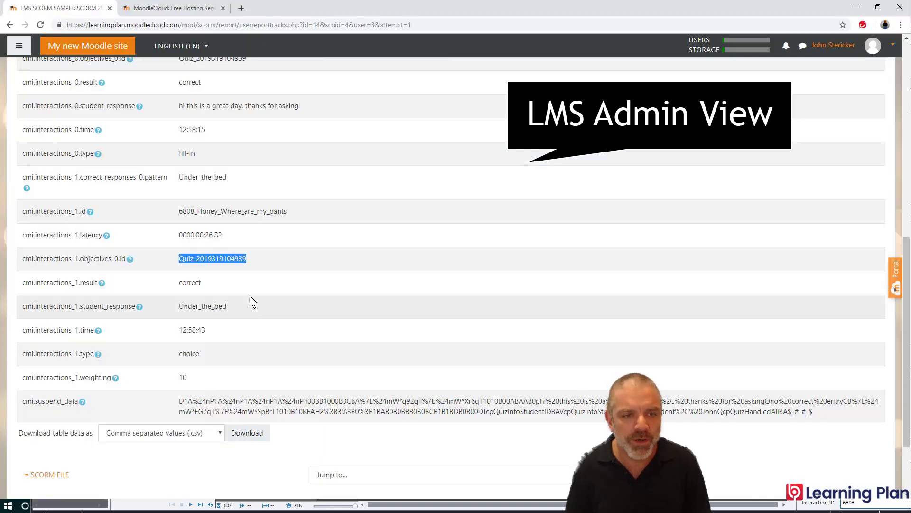
click(225, 260)
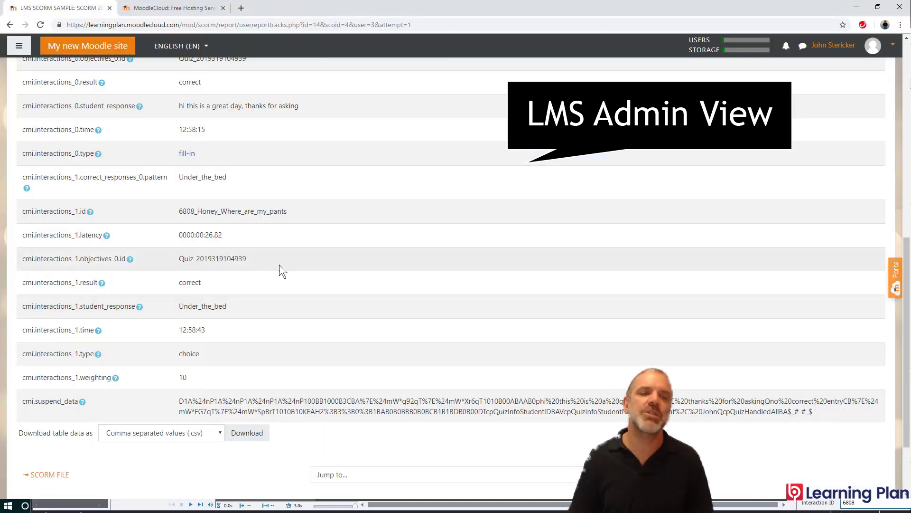
scroll(281, 272, up, 2)
scroll(281, 271, up, 4)
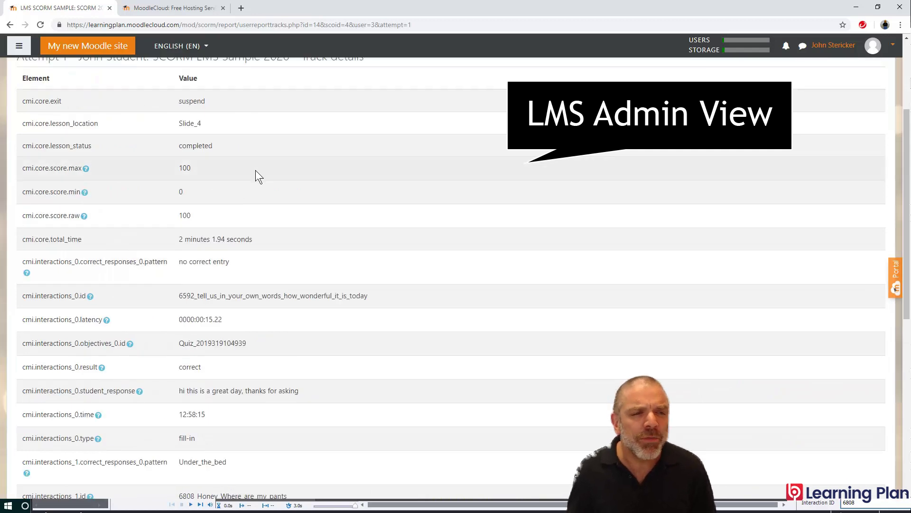
scroll(206, 150, down, 2)
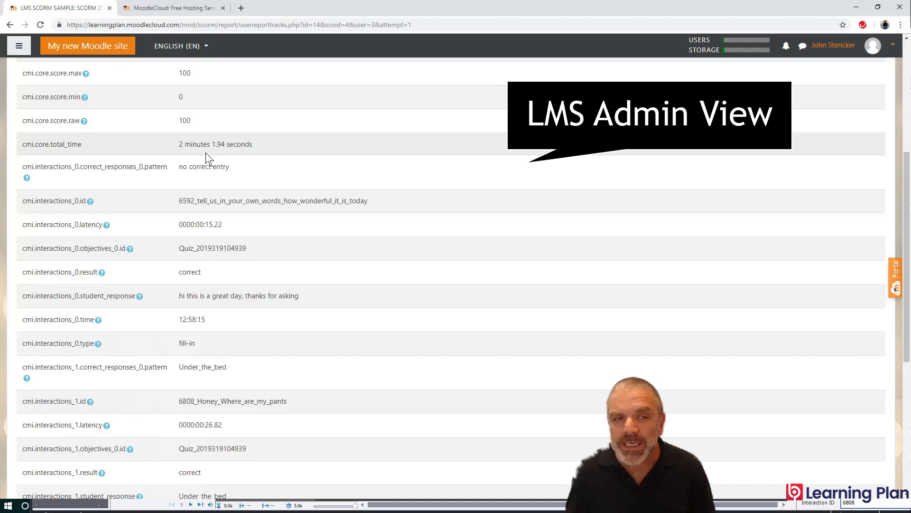
scroll(206, 152, down, 2)
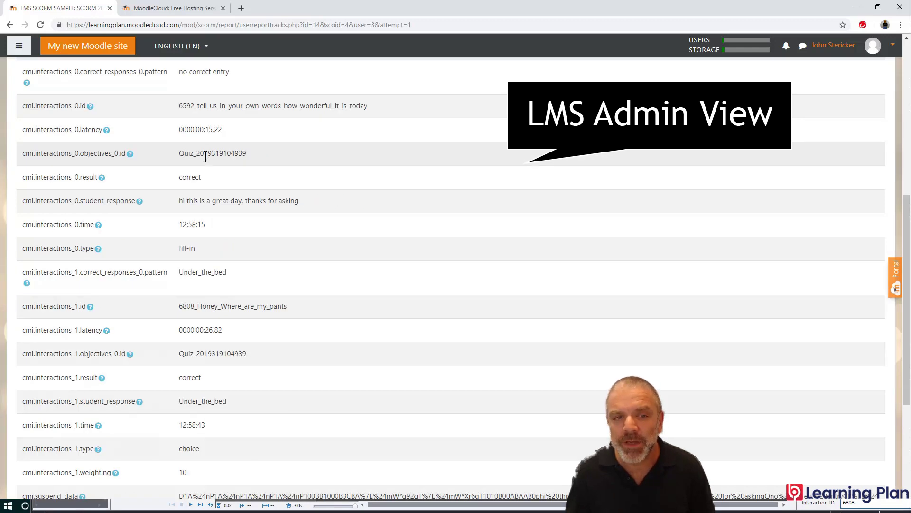
scroll(205, 157, down, 3)
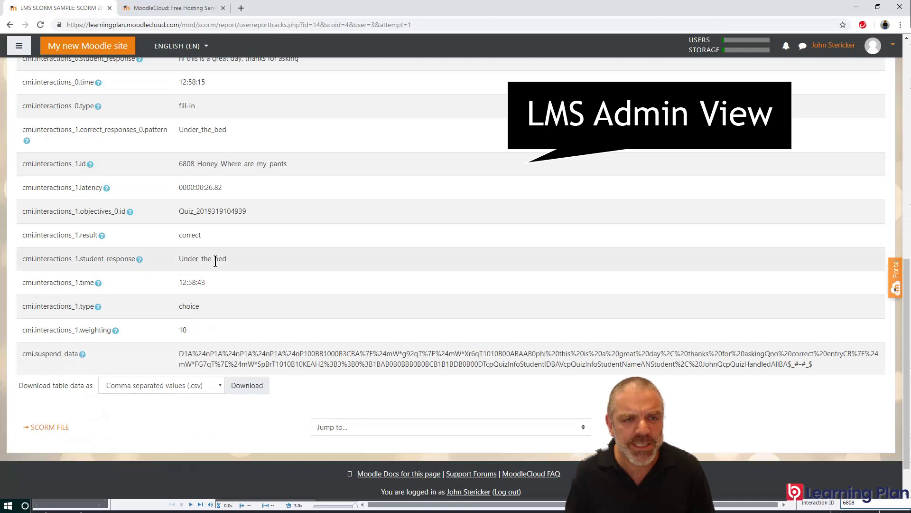
scroll(215, 261, up, 7)
scroll(213, 258, up, 2)
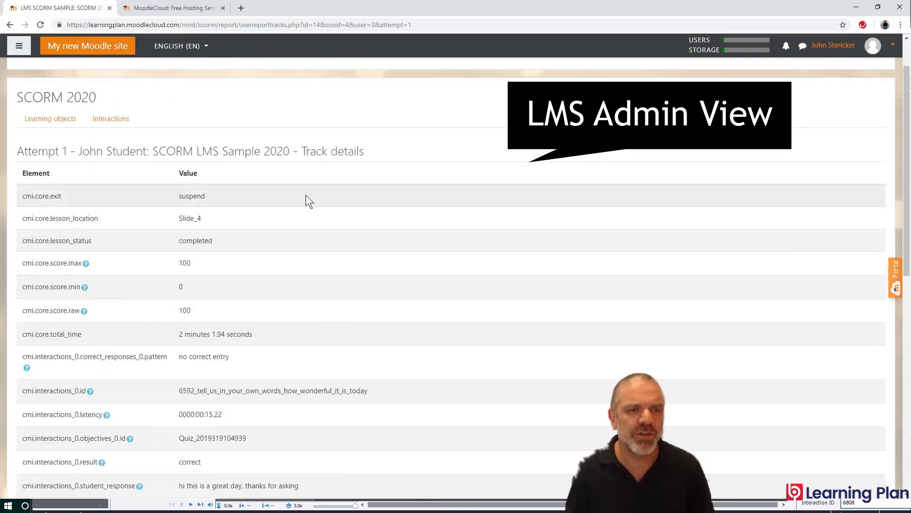
click(123, 115)
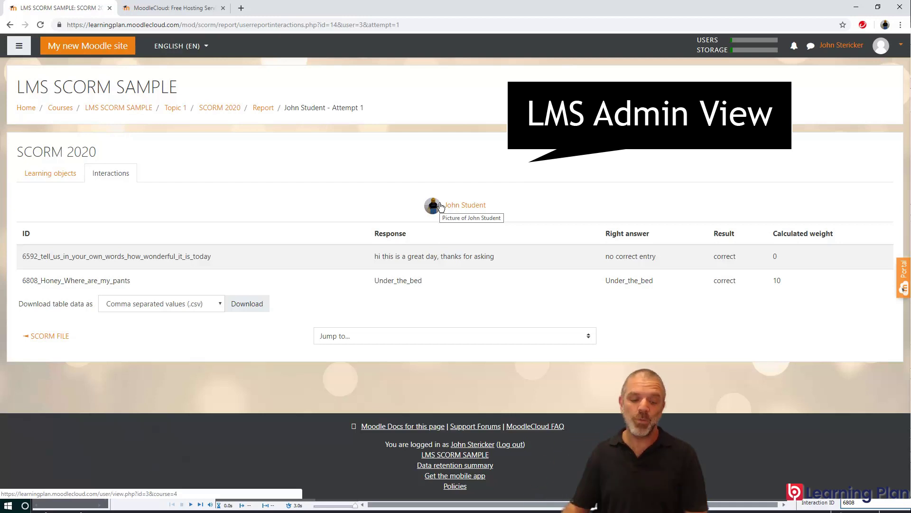
- Return to Captivate, dismiss the Preferences dialog without changes, maximize the window, and examine the multiple-choice question's reporting properties
key(alt+Tab)
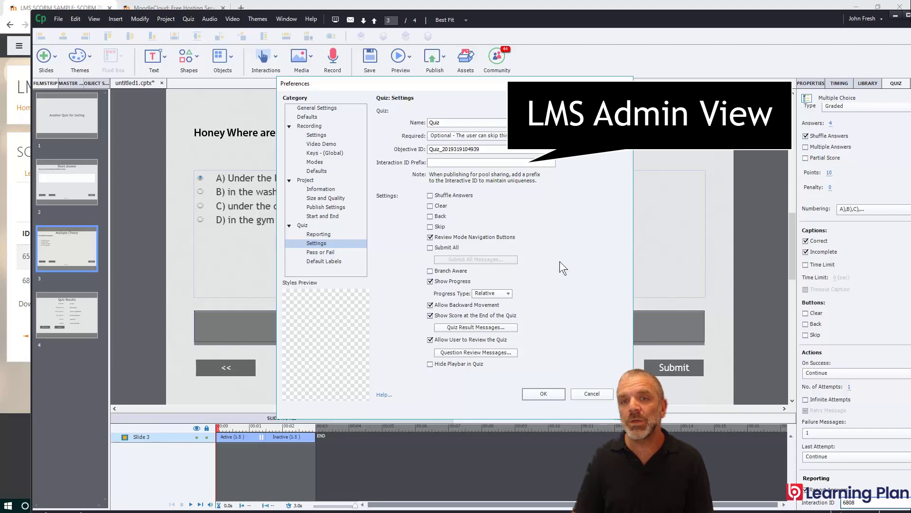
click(583, 393)
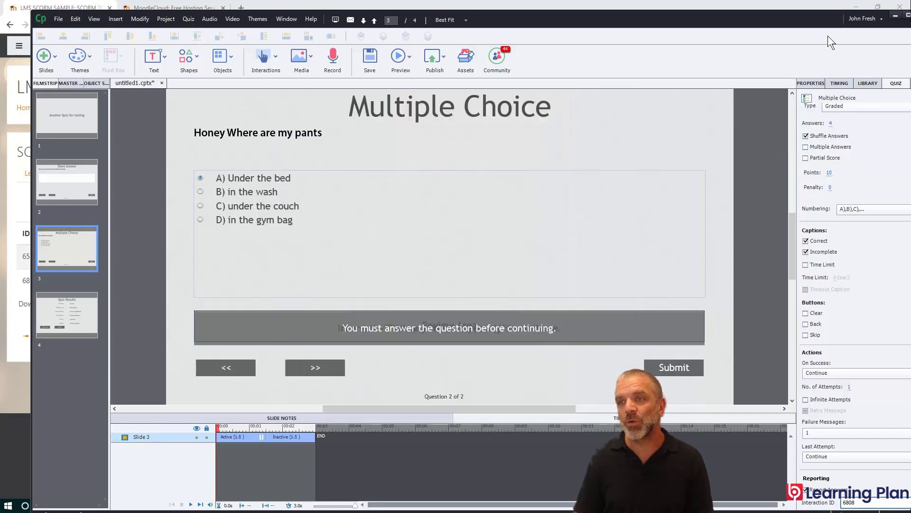
double_click(794, 19)
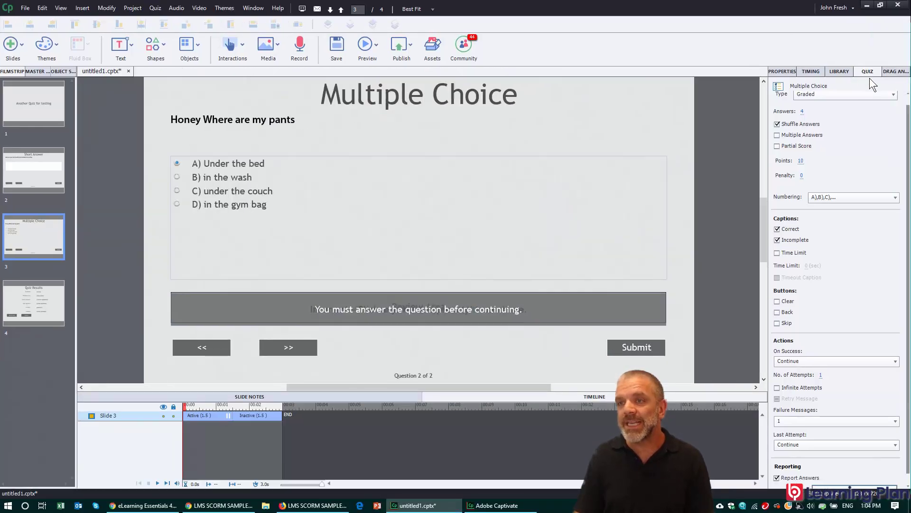
scroll(807, 470, down, 1)
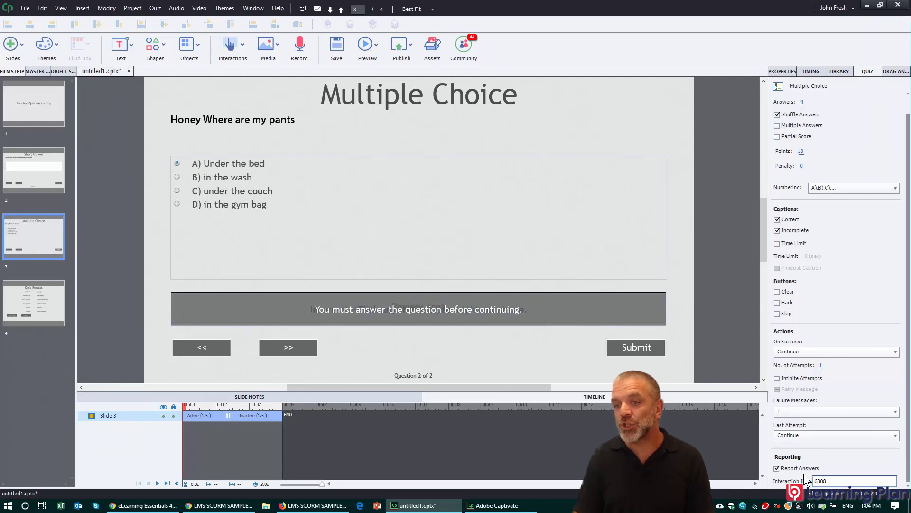